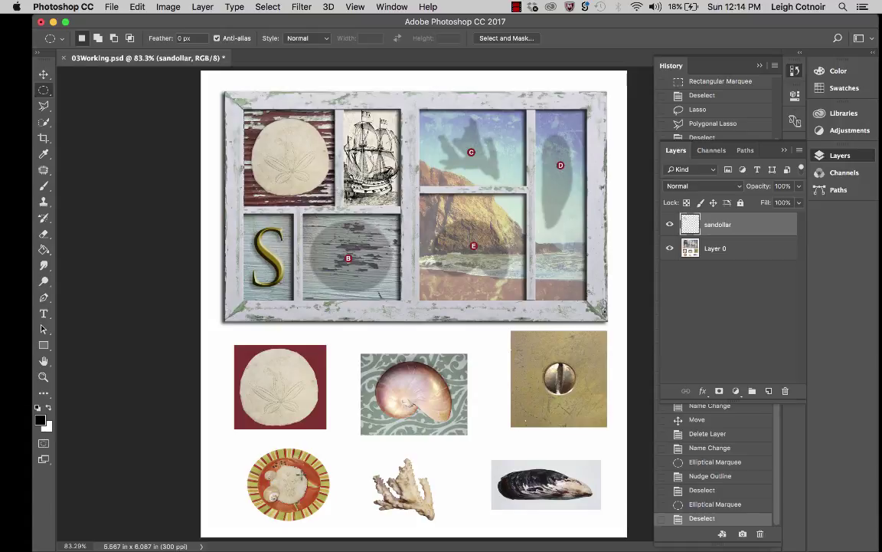
Switch the marquee tool from Rectangular to Elliptical Marquee.
right_click(44, 90)
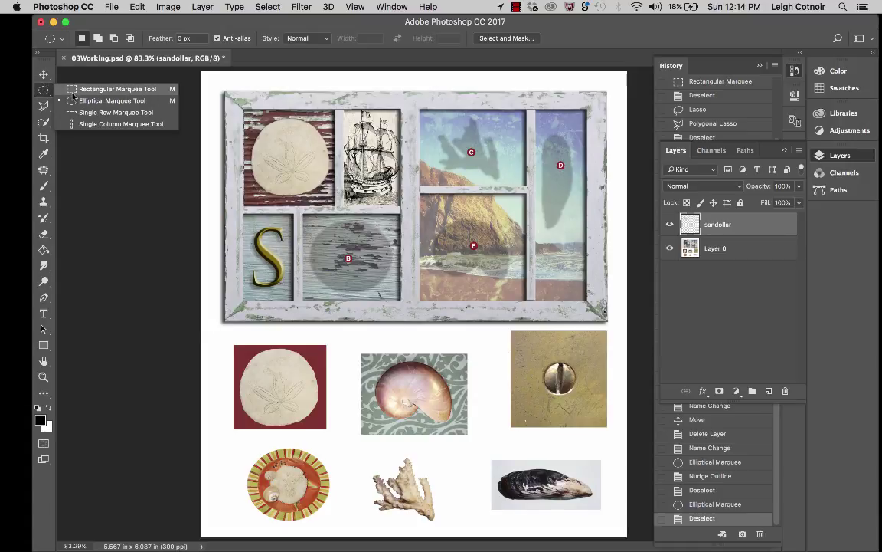
left_click(73, 91)
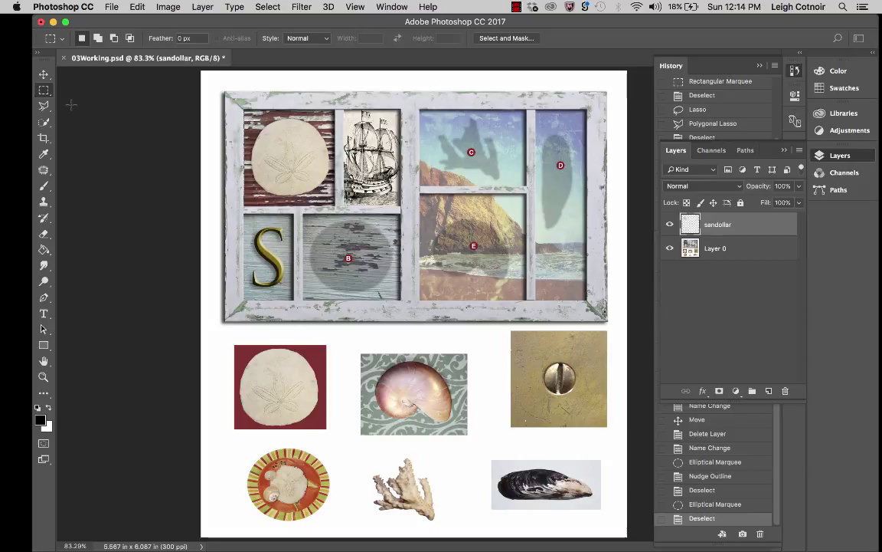
left_click(44, 90)
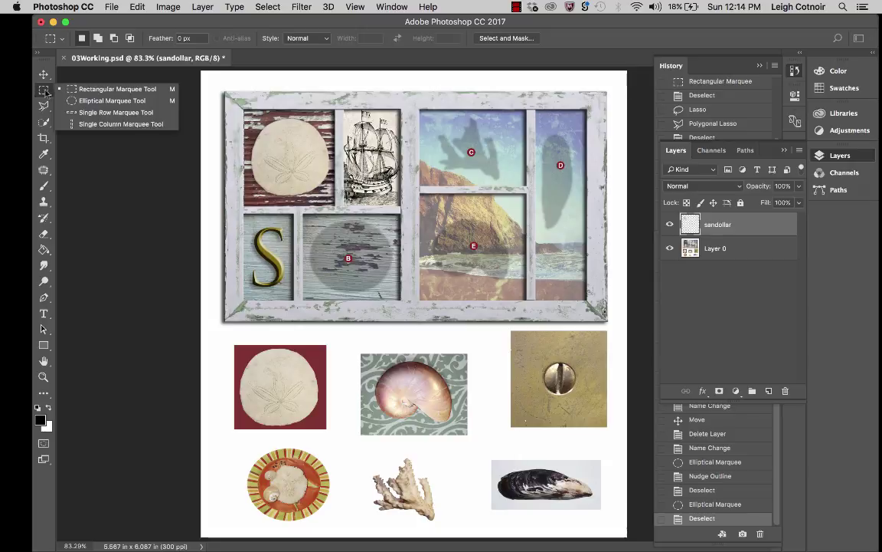
left_click(90, 101)
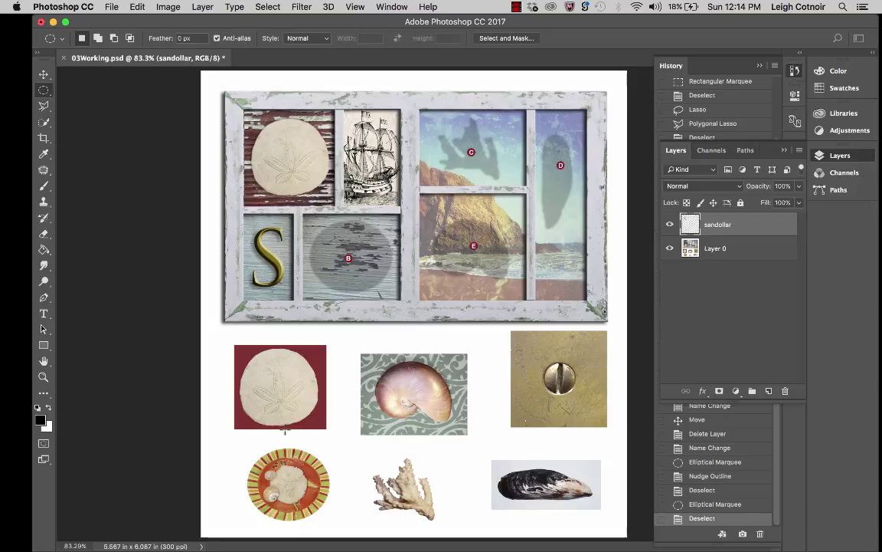
Zoom in on the striped plate of shells to about 416%.
scroll(315, 417, "up", 3)
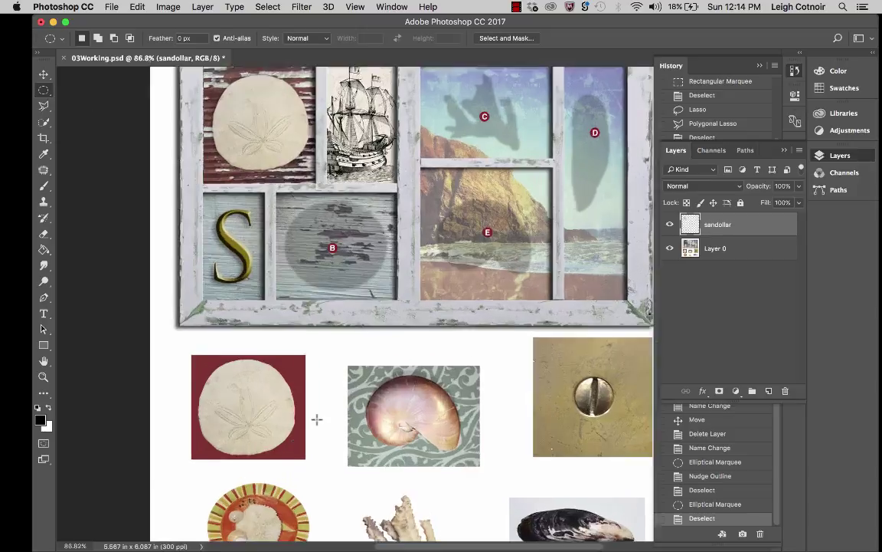
scroll(317, 419, "down", 5)
scroll(316, 419, "up", 1)
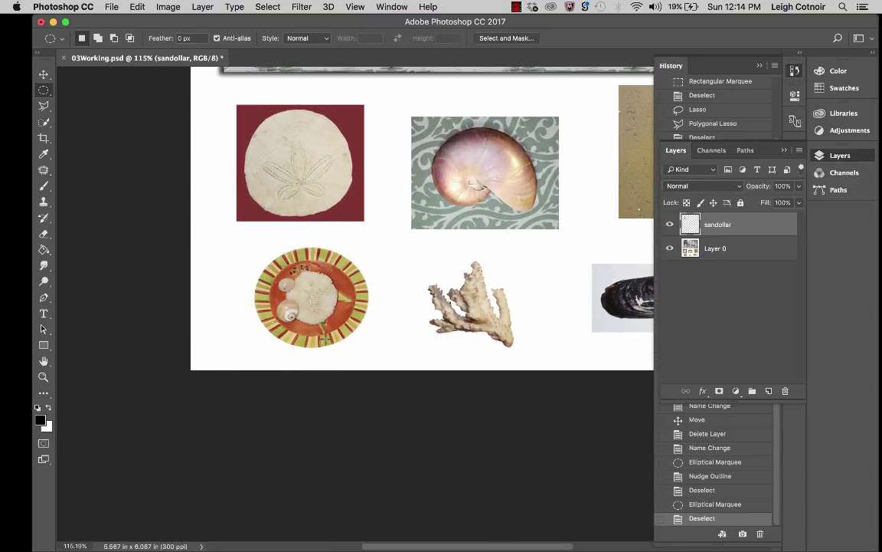
scroll(320, 302, "up", 1)
scroll(320, 303, "up", 3)
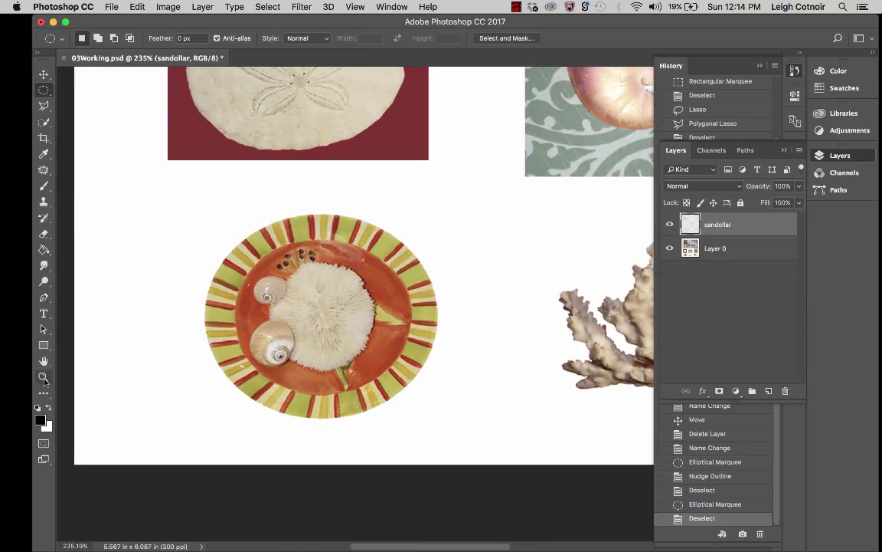
scroll(320, 320, "up", 3)
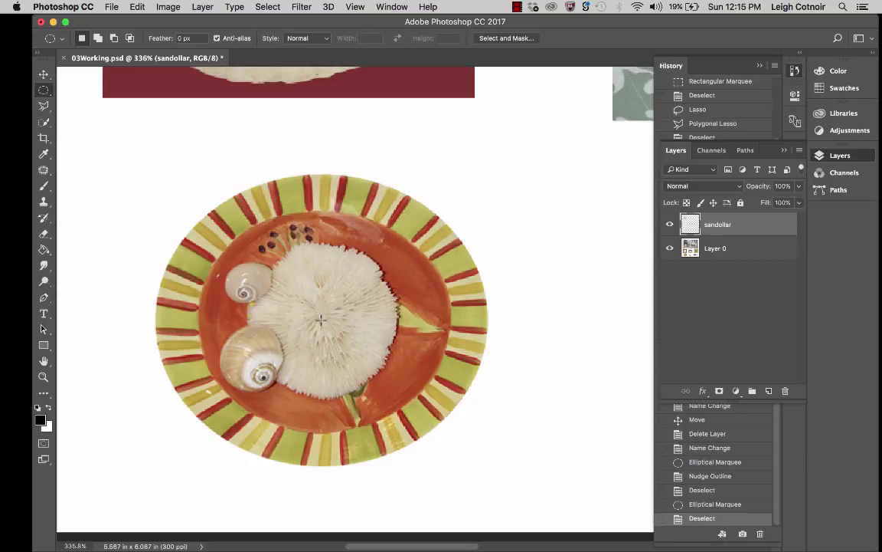
scroll(321, 320, "up", 2)
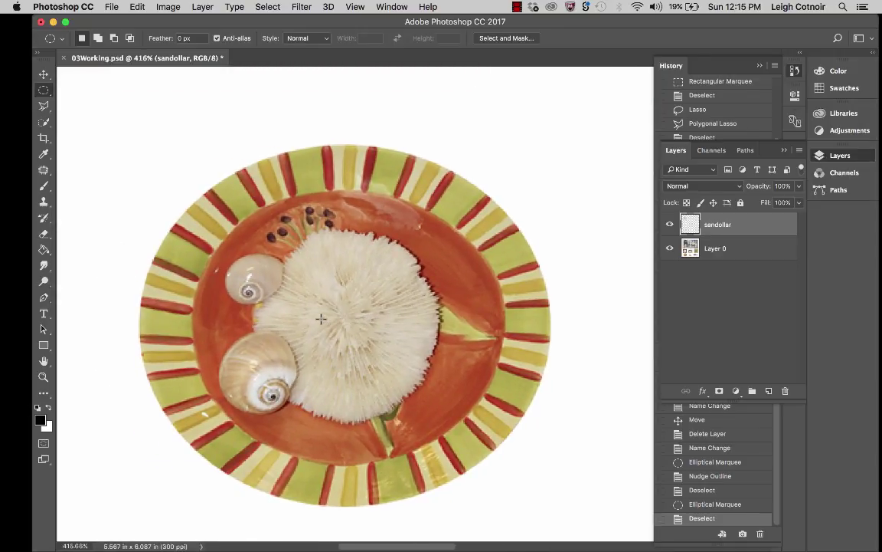
scroll(320, 319, "down", 2)
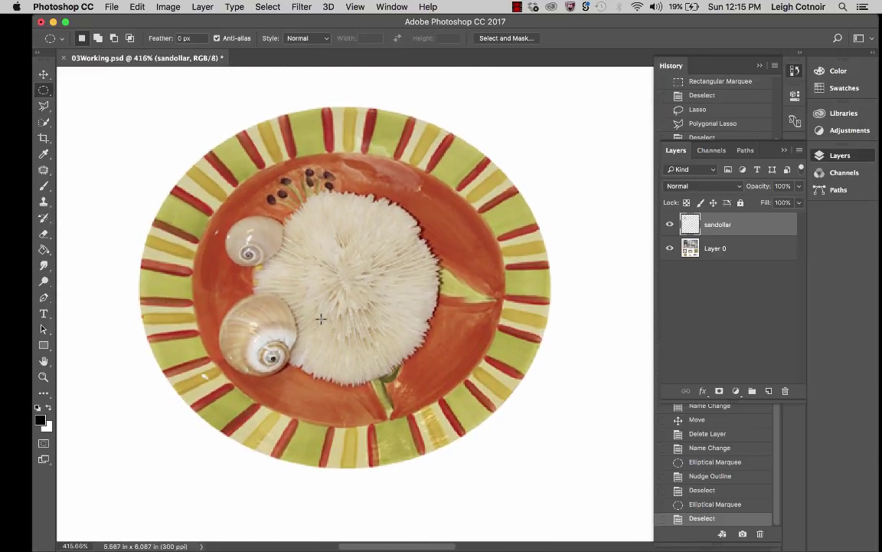
scroll(320, 318, "up", 2)
scroll(320, 318, "left", 2)
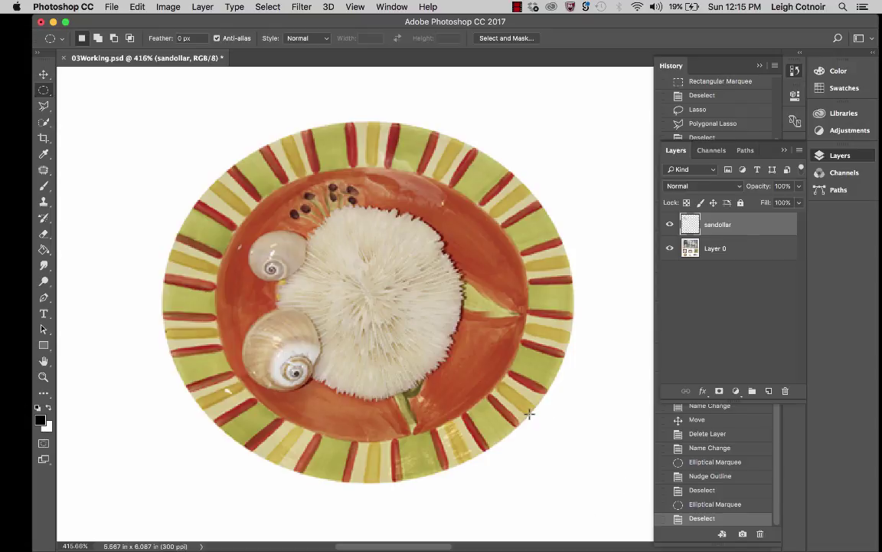
Discard a misplaced ellipse over the plate and begin drawing a new one.
left_click_drag(528, 414, 125, 134)
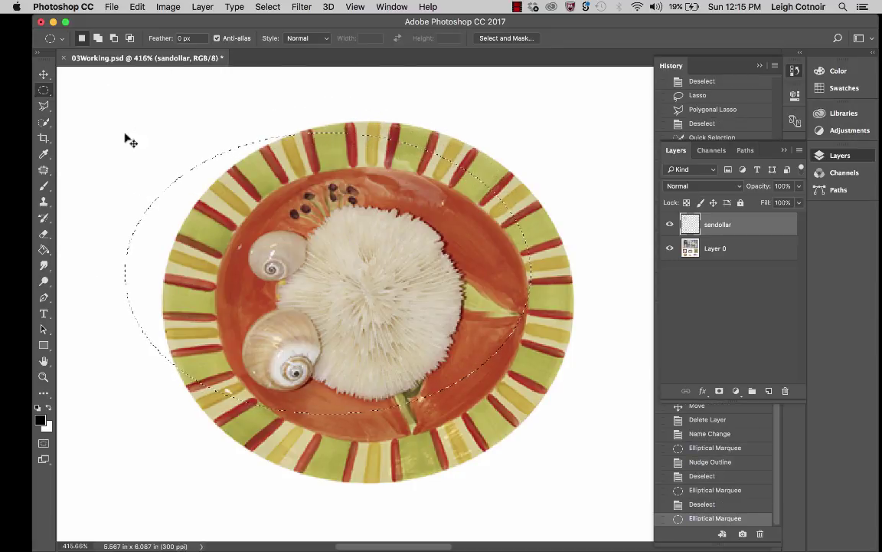
left_click(125, 134)
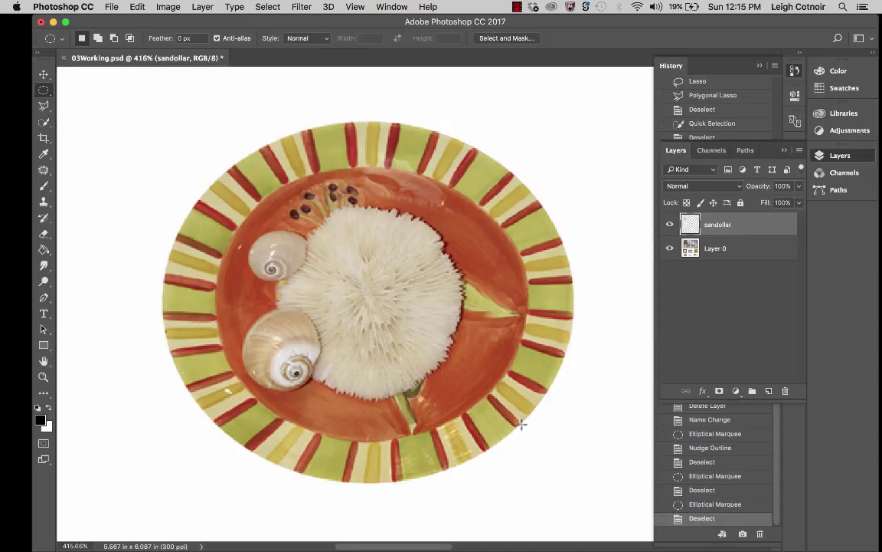
left_click_drag(556, 450, 146, 119)
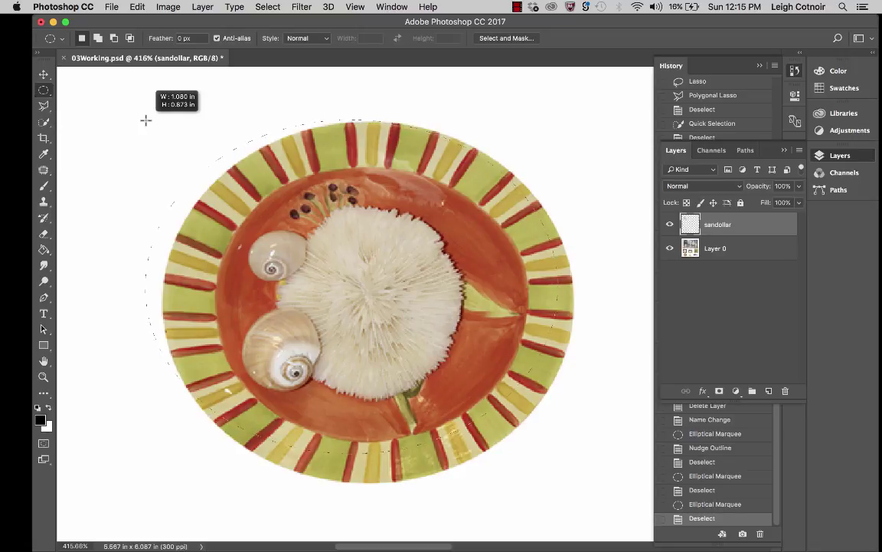
Resize and reposition the ellipse until it hugs the plate's outer rim.
left_click_drag(146, 119, 147, 117)
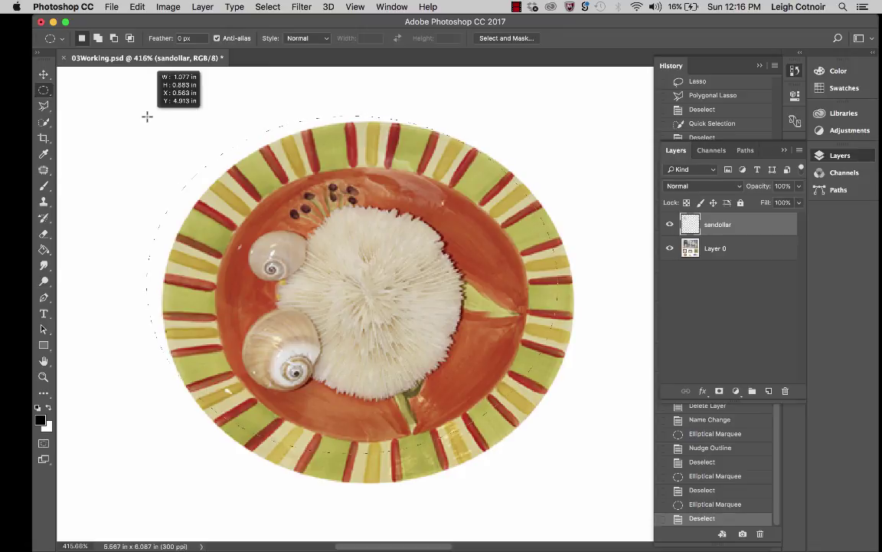
left_click_drag(147, 117, 163, 135)
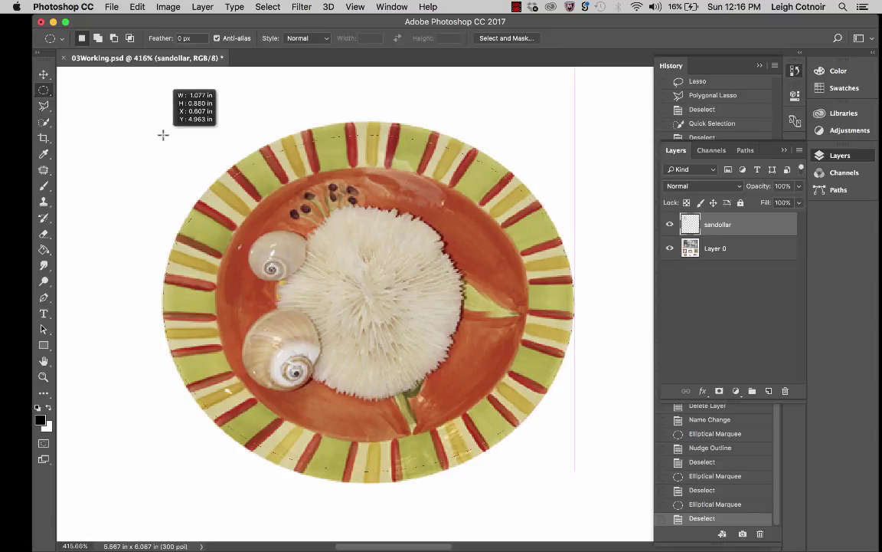
left_click_drag(163, 135, 162, 145)
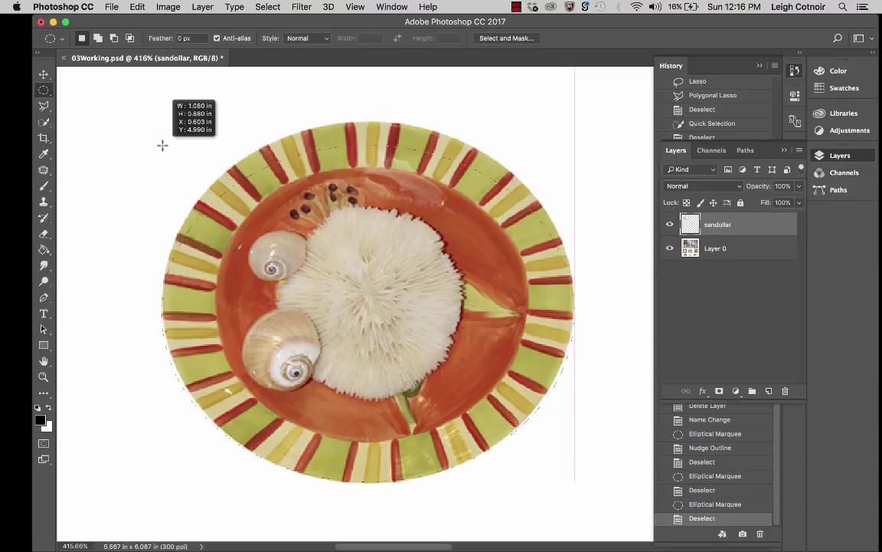
left_click_drag(162, 144, 163, 122)
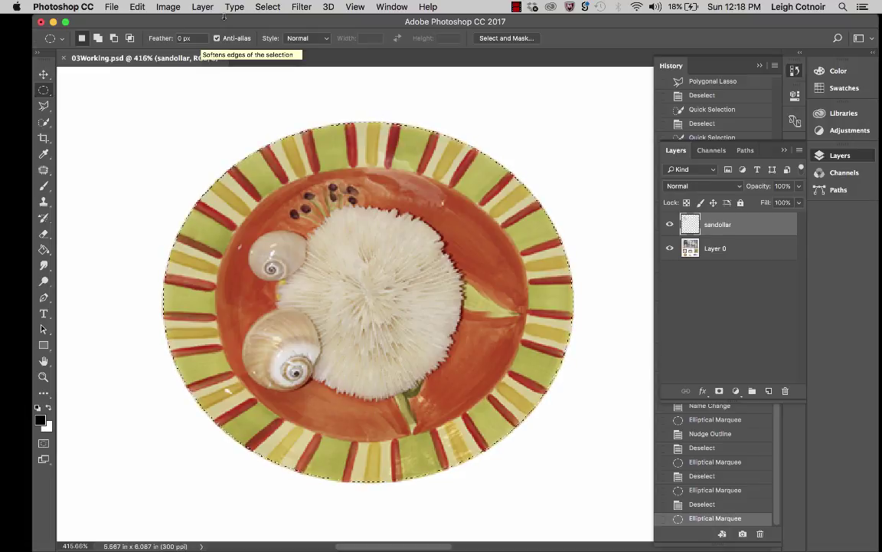
Open the Select menu to reach Save Selection for the plate ellipse.
left_click(258, 7)
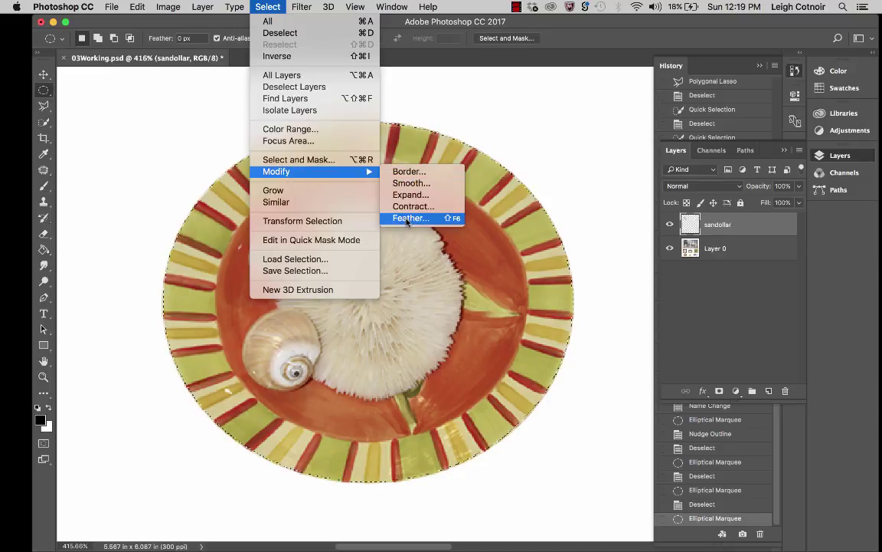
left_click(269, 6)
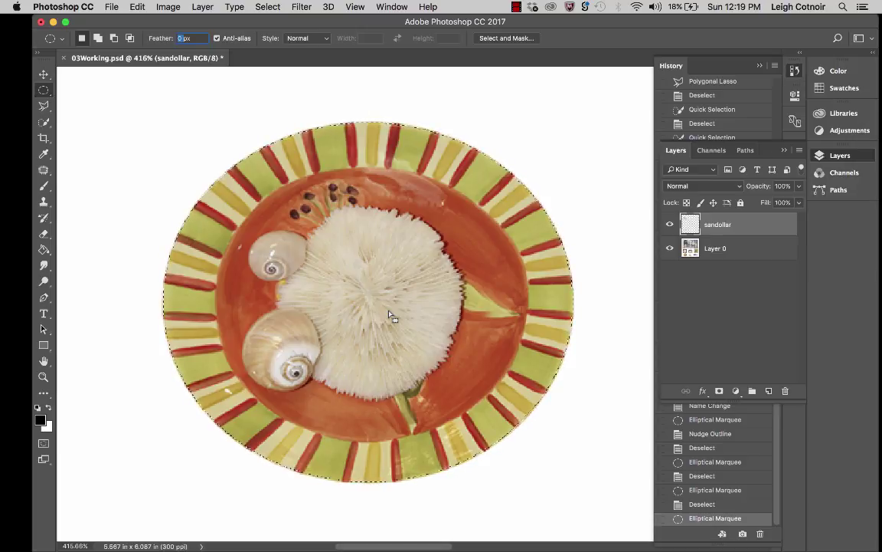
left_click(266, 7)
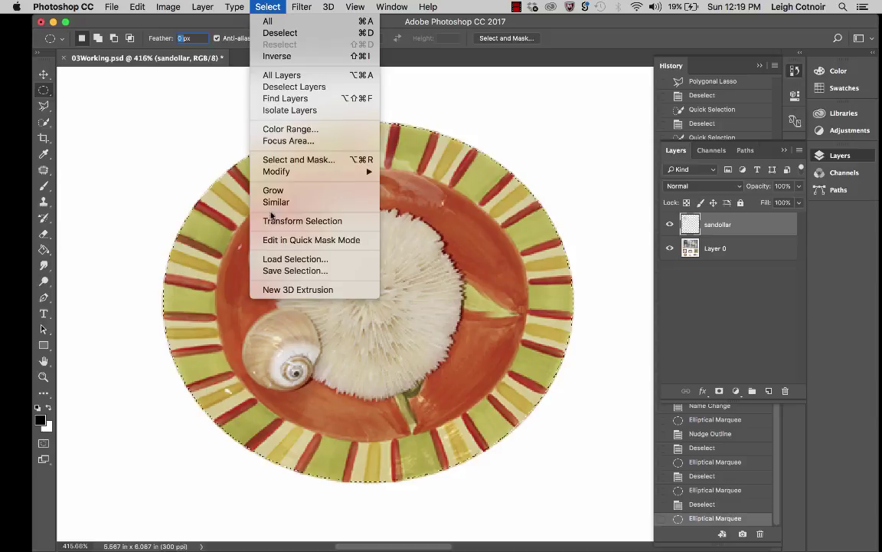
Save the selection as channel 'plate of shells 1', deselect, and collapse the Layers panel.
left_click(279, 270)
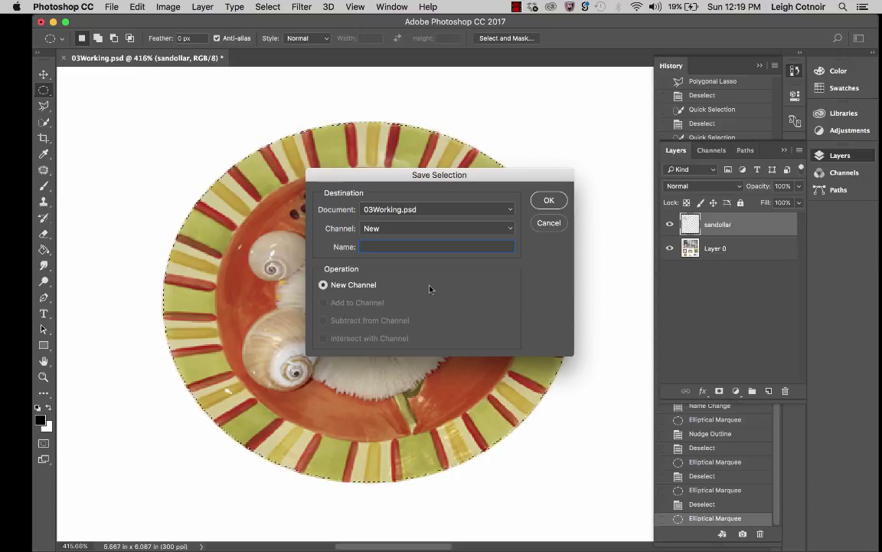
type("plate of")
type(" shel")
key("BackSpace")
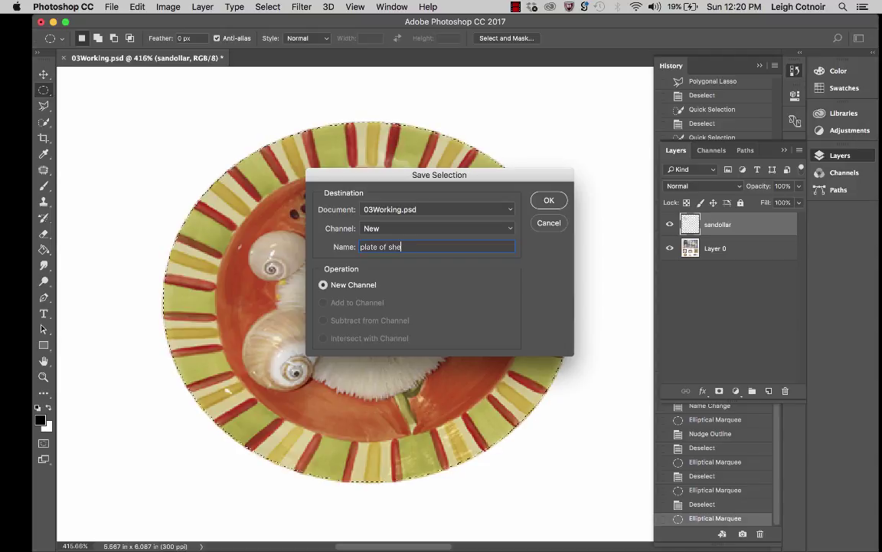
type("lls 1")
left_click(549, 200)
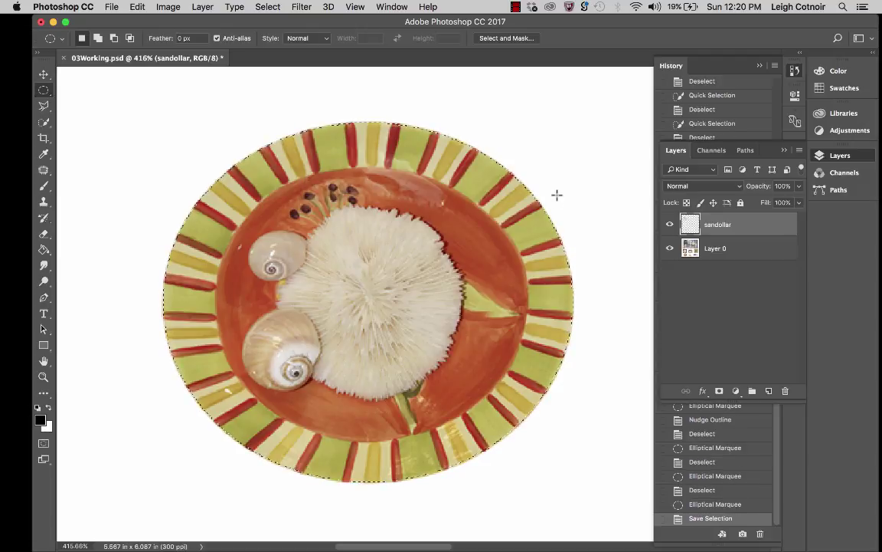
key("super+d")
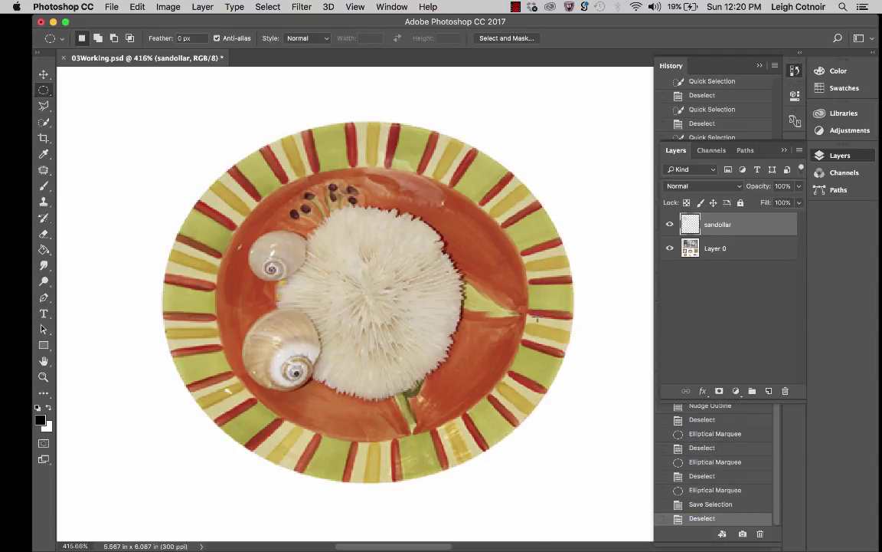
double_click(776, 150)
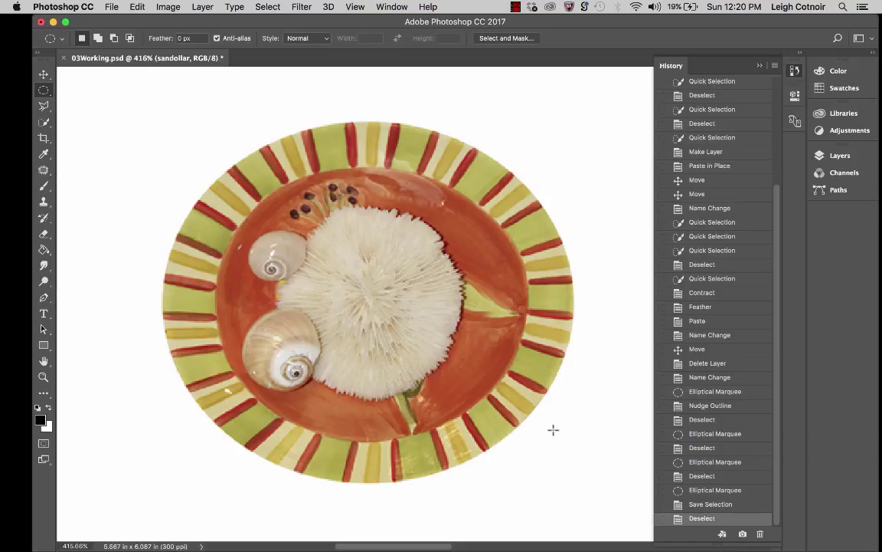
Load the saved 'plate of shells 1' channel back as the active selection.
left_click(270, 7)
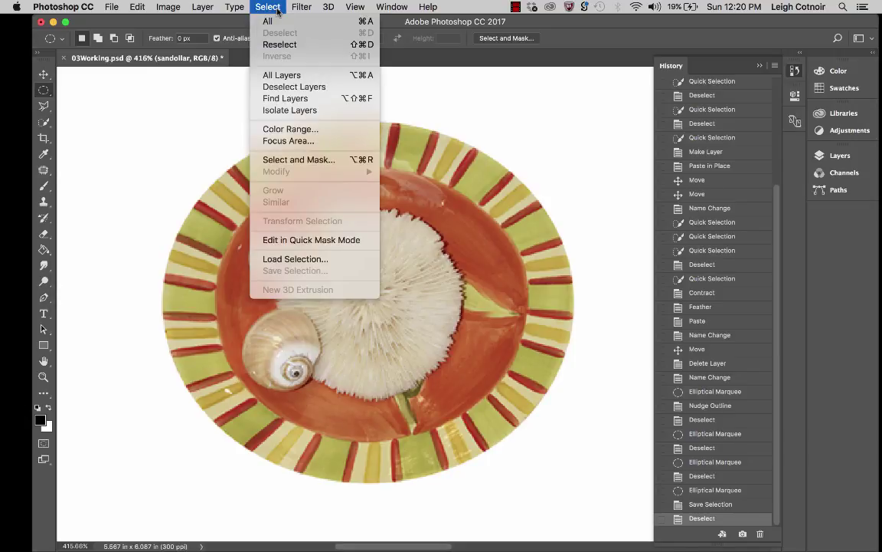
key("Escape")
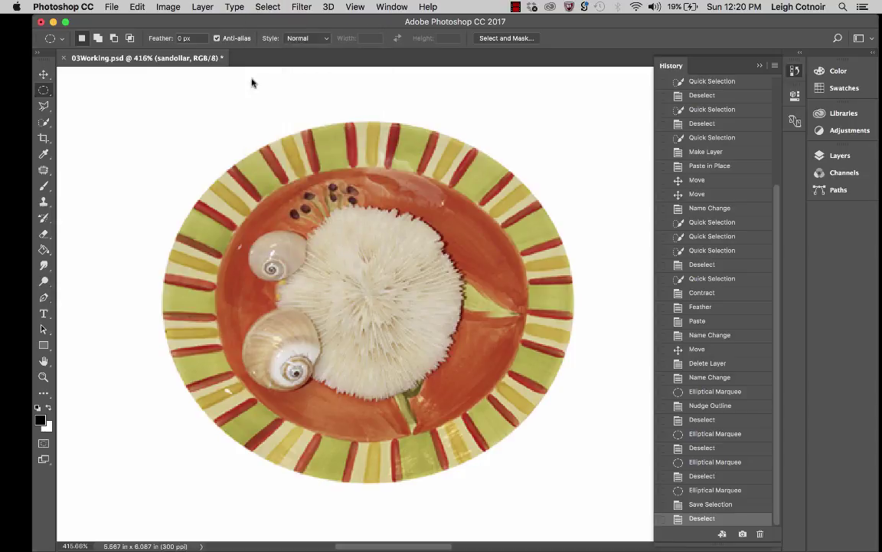
left_click(264, 8)
left_click(289, 260)
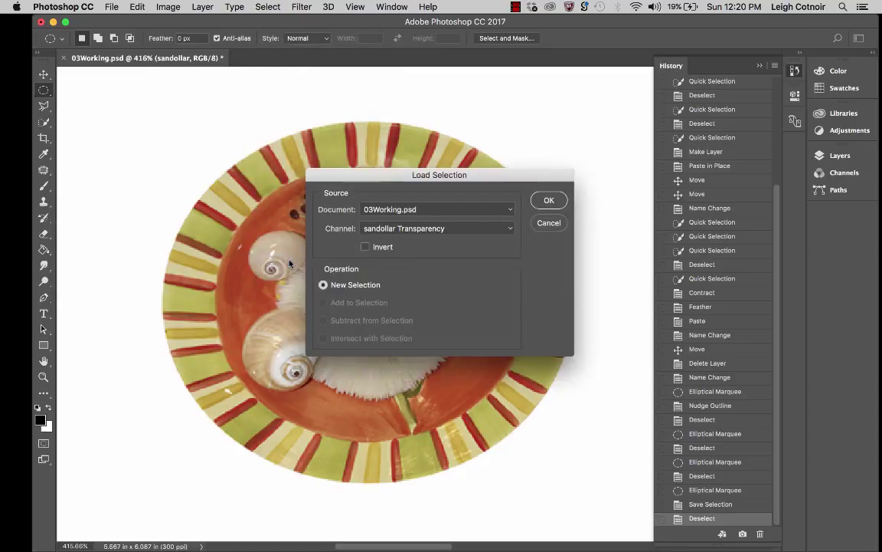
left_click(387, 229)
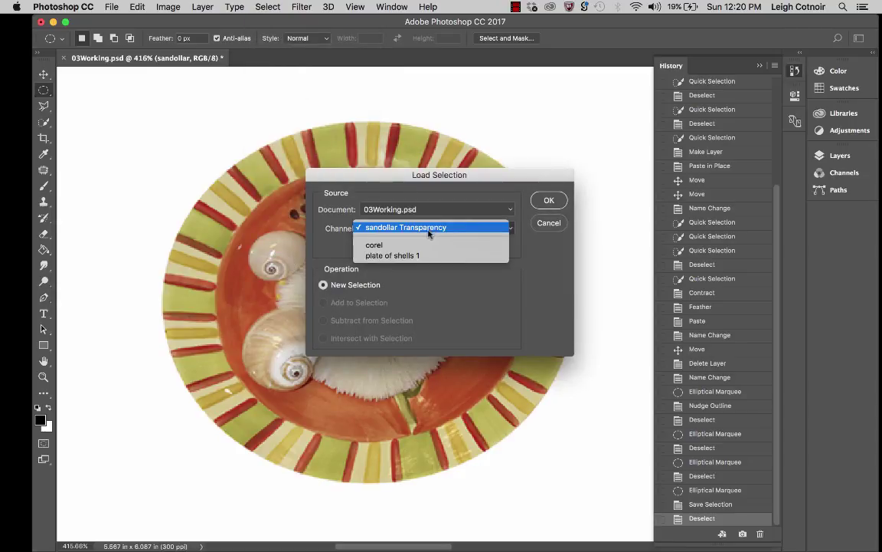
left_click(392, 256)
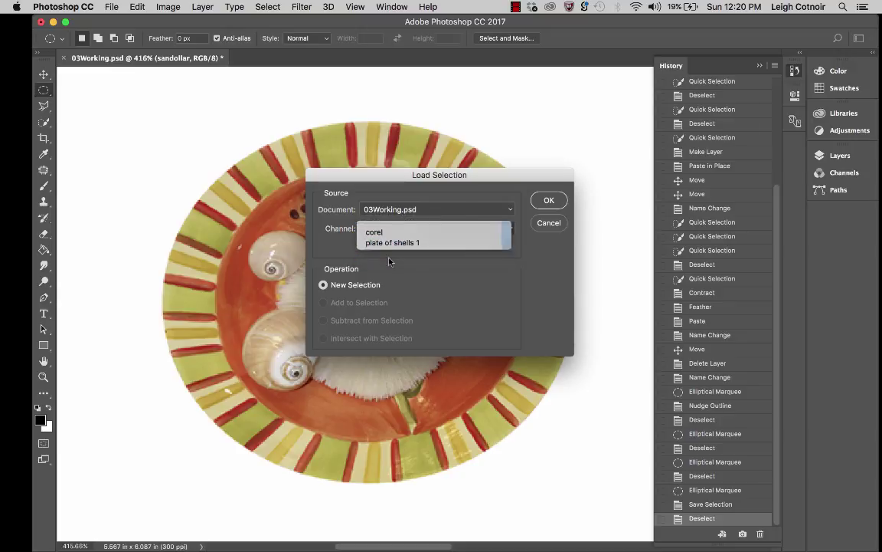
left_click(550, 200)
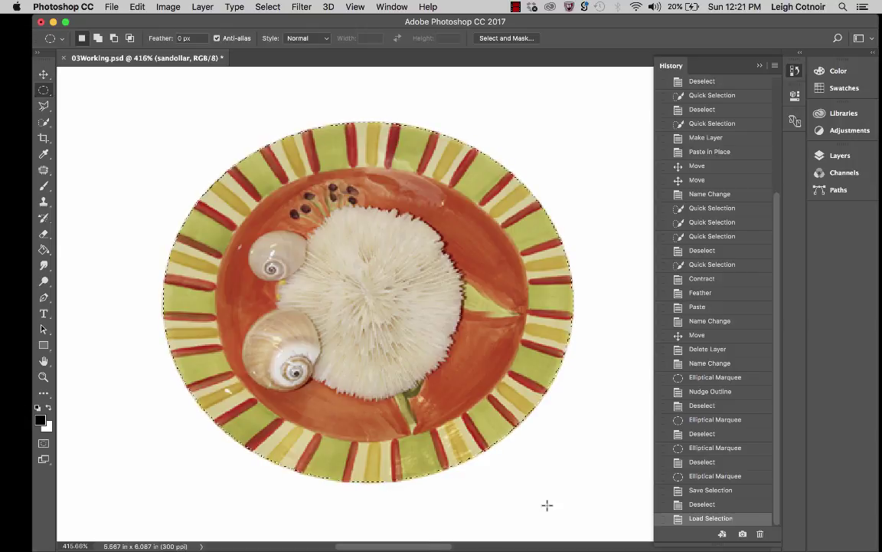
Deselect the reloaded plate selection with Cmd+D.
key("super+d")
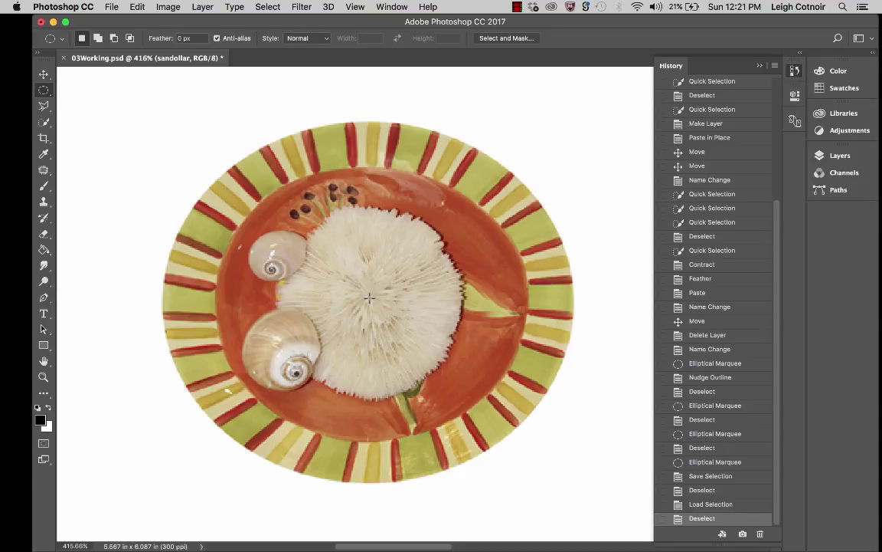
Draw an ellipse outward from the plate's centre with Alt, sizing it to the rim.
mouse_move(368, 297)
left_mouse_down()
mouse_move(329, 273)
mouse_move(301, 230)
mouse_move(243, 205)
mouse_move(215, 170)
mouse_move(157, 139)
mouse_move(164, 144)
mouse_move(166, 122)
left_mouse_up()
key("alt")
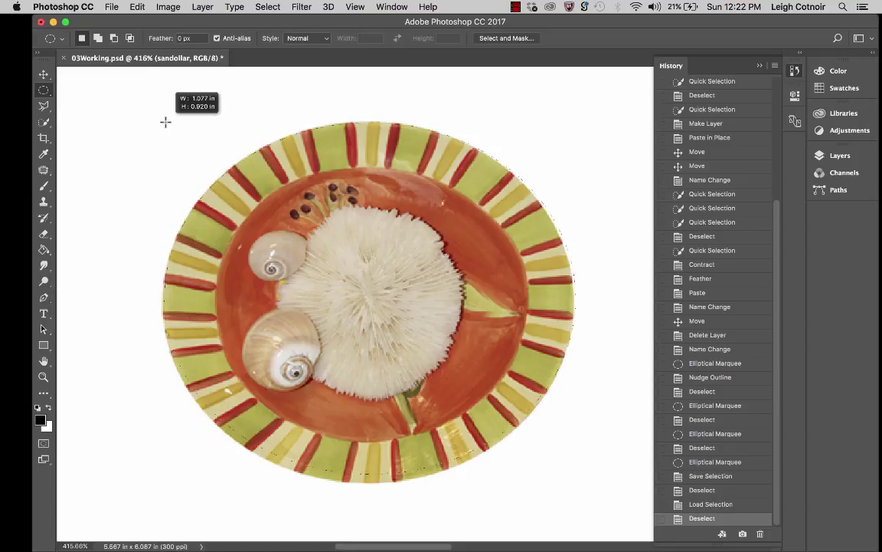
left_click_drag(165, 122, 163, 127)
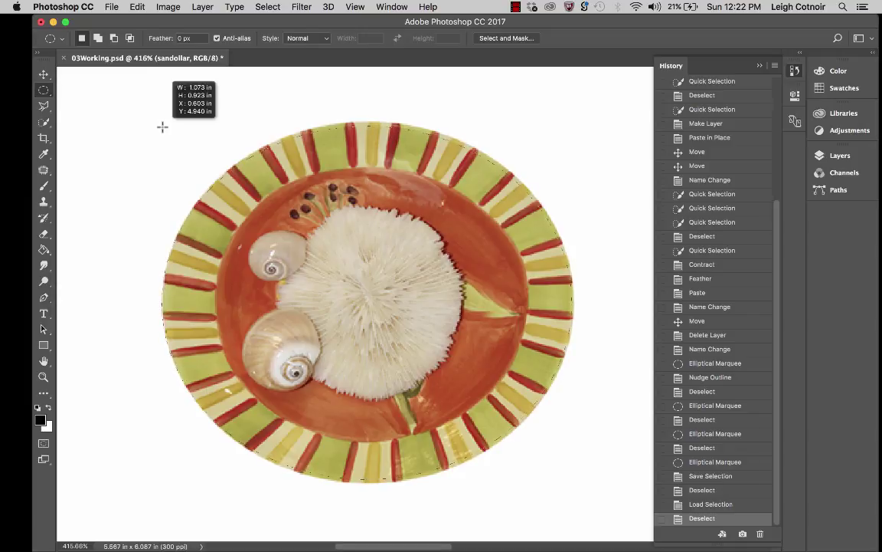
left_click_drag(162, 127, 163, 122)
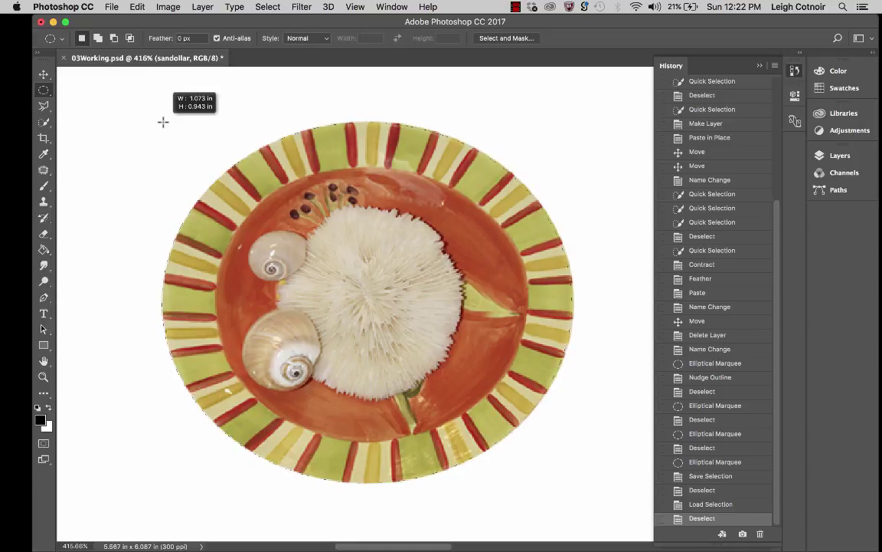
left_click_drag(163, 121, 164, 122)
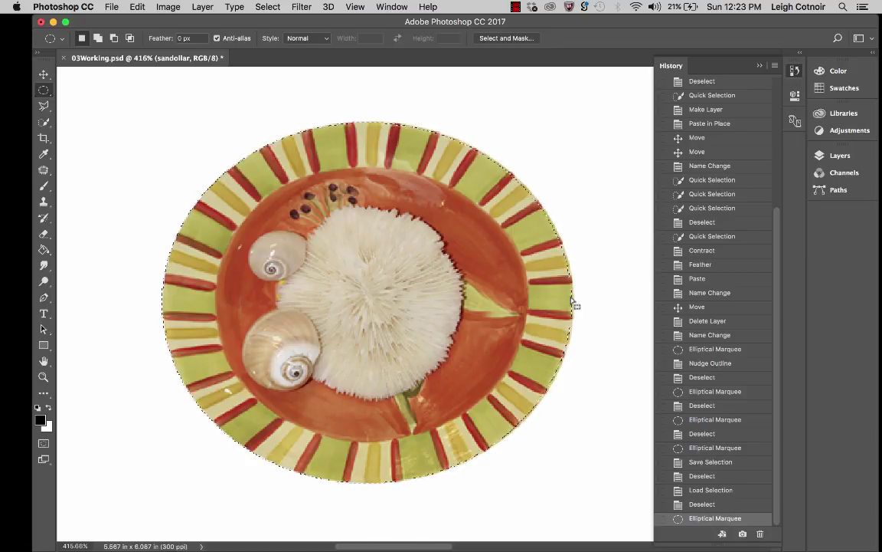
Nudge the ellipse with arrow and Shift+arrow keys until it matches the plate's edge.
key("Right")
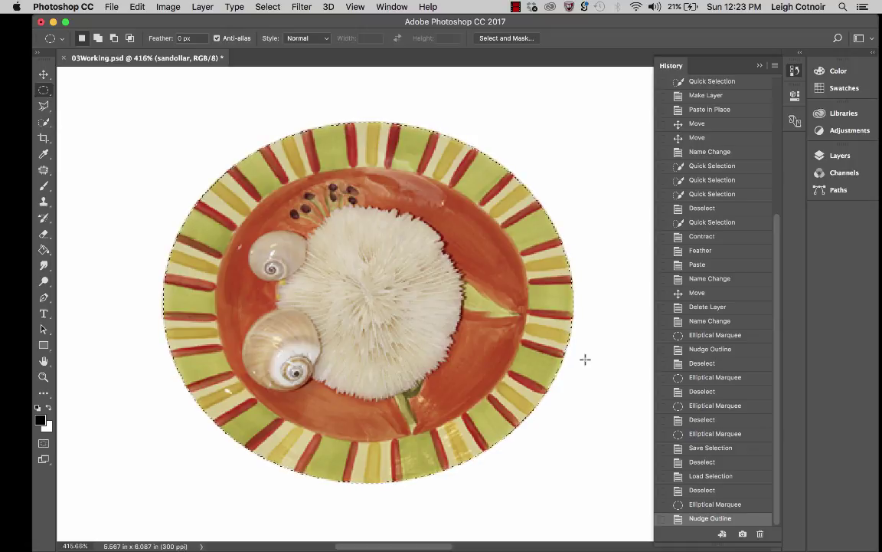
key("shift")
key("Left")
key("Left")
key("Left")
key("Left")
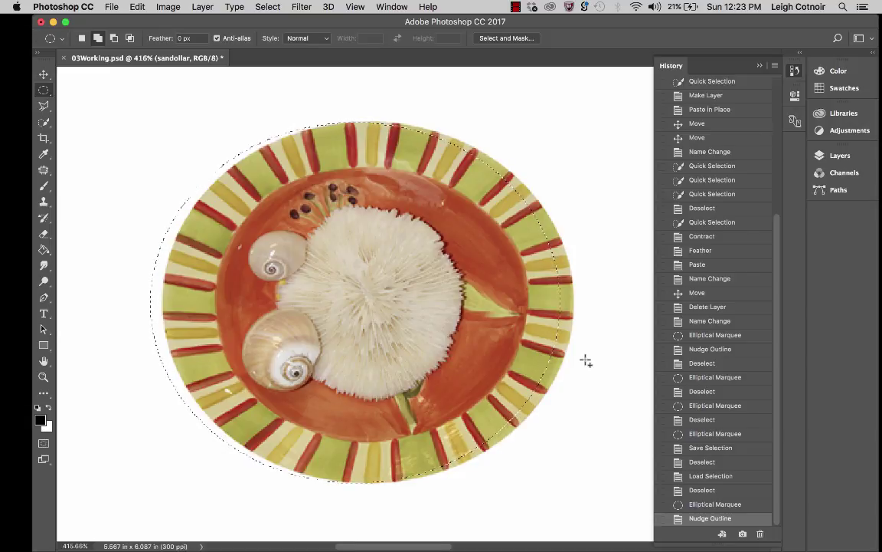
key("Right")
key("Right")
key("Right")
key("Right")
key("Up")
key("Up")
key("Up")
key("Up")
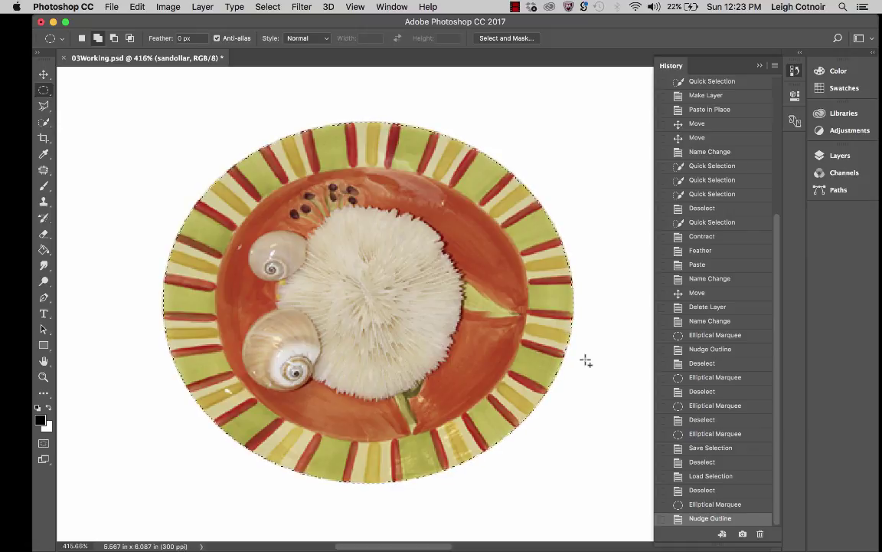
key("shift")
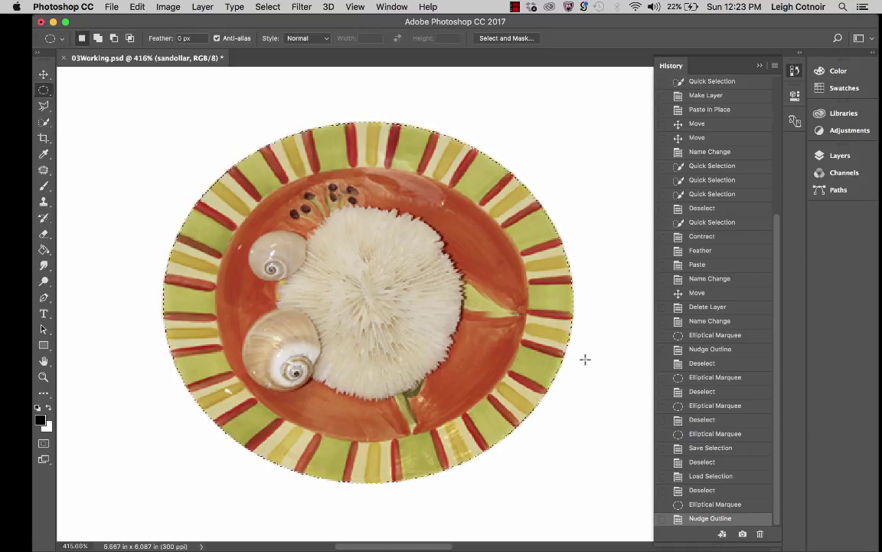
key("shift")
key("shift+Left")
key("shift+Left")
key("shift+Left")
key("shift+Left")
key("shift+Left")
key("shift+Left")
key("shift+Left")
key("shift+Left")
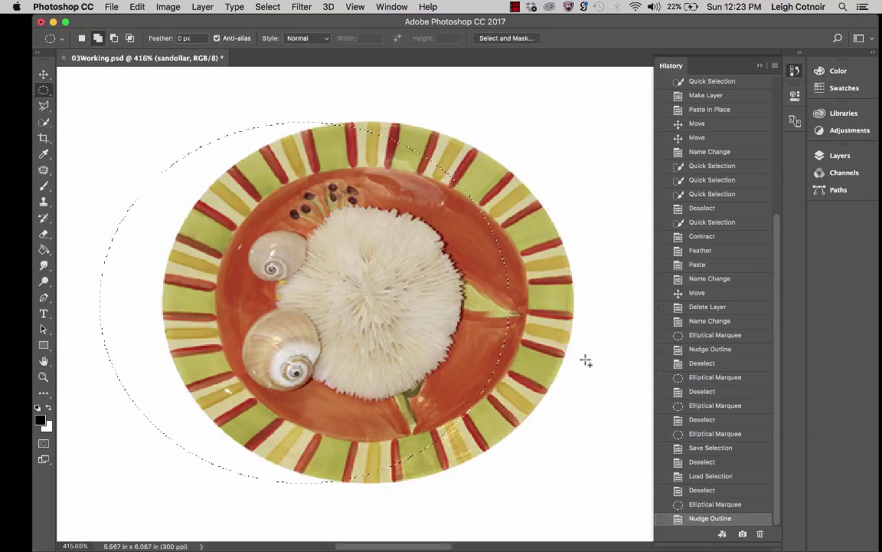
key("shift+Right")
key("shift+Right")
key("shift+Right")
key("shift+Right")
key("shift+Right")
key("shift+Right")
key("shift+Right")
key("shift+Right")
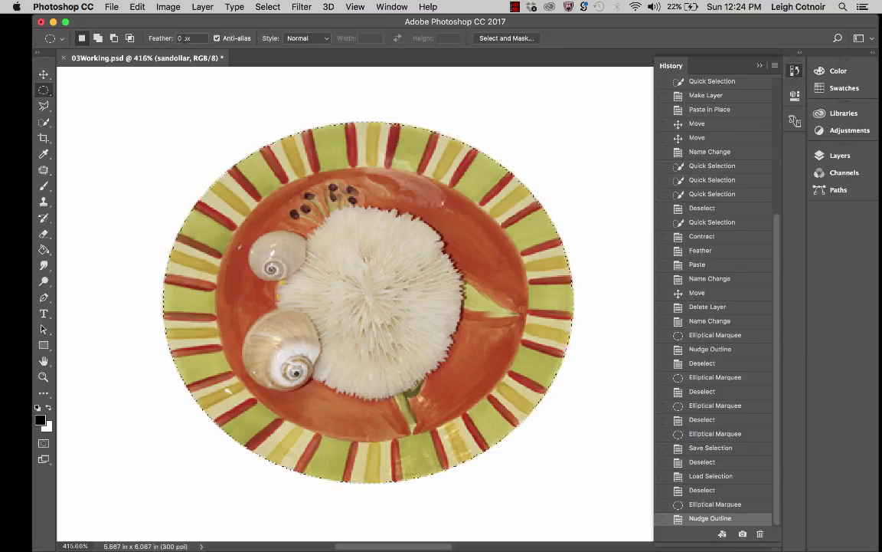
Set the Elliptical Marquee feather amount to 0 px in the options bar.
left_click(167, 42)
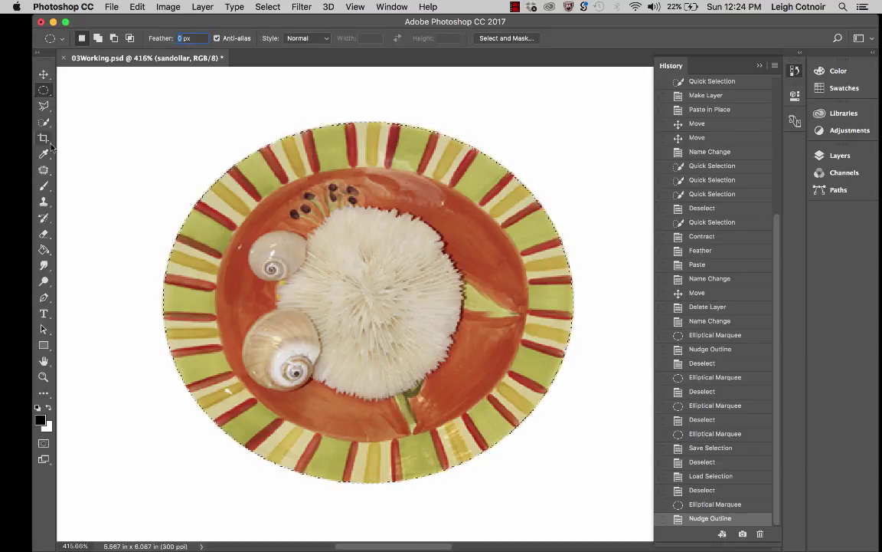
key("BackSpace")
type("0")
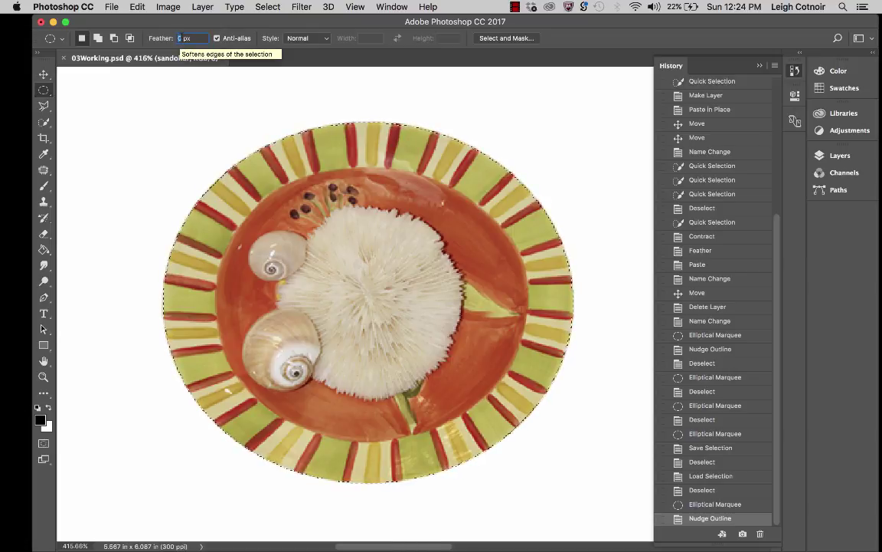
key("Return")
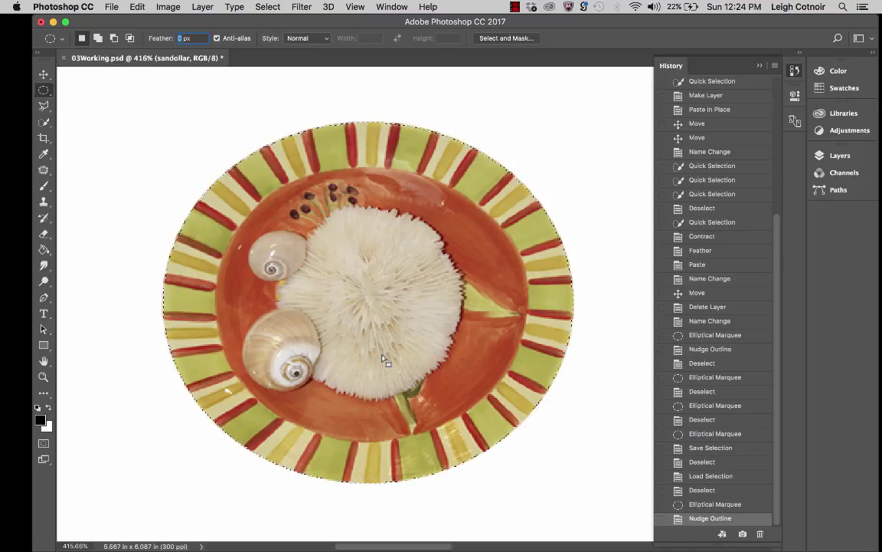
type("0")
left_click(180, 39)
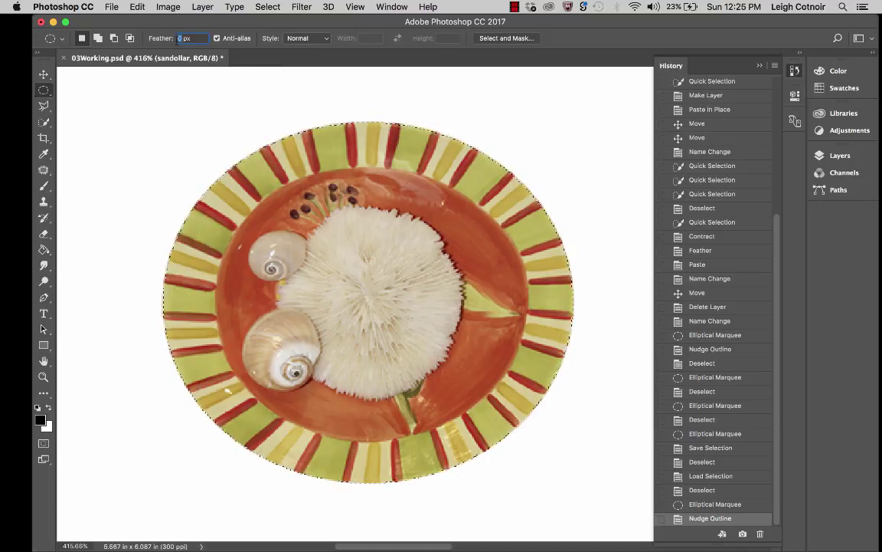
left_click(181, 37)
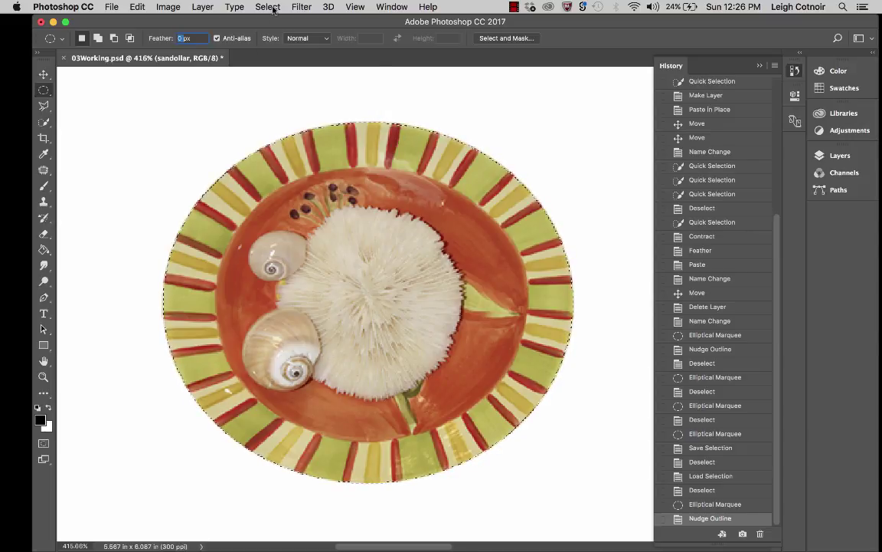
Feather the elliptical plate selection by 1 pixel.
left_click(267, 7)
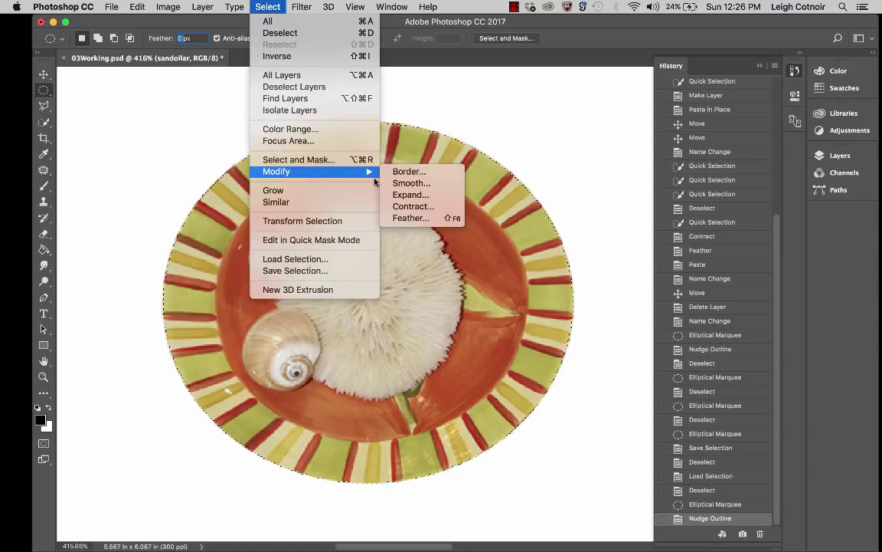
left_click(409, 218)
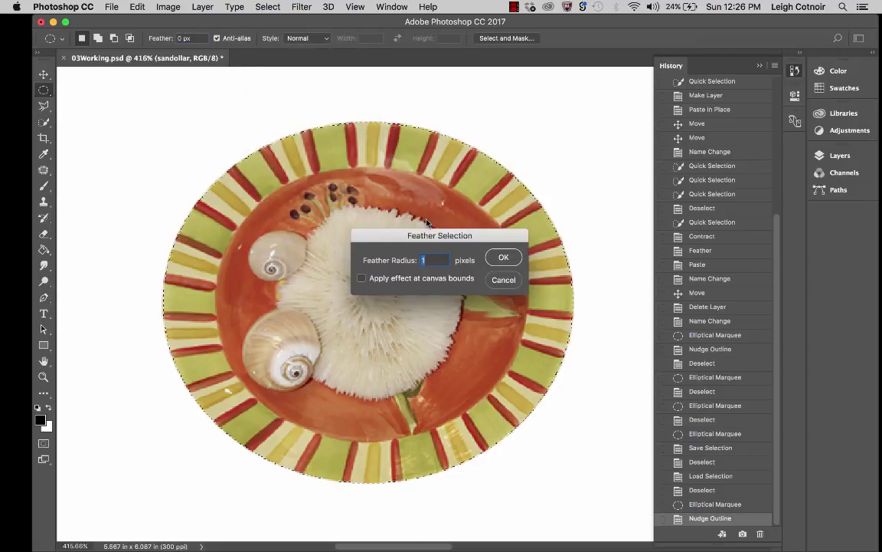
left_click(503, 257)
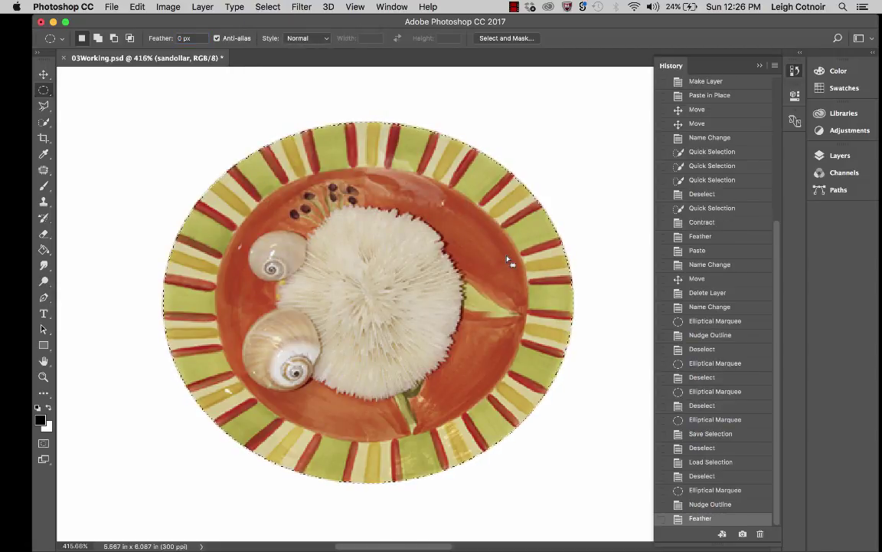
Zoom out until the whole collage is visible, then zoom back in slightly.
left_click(44, 376)
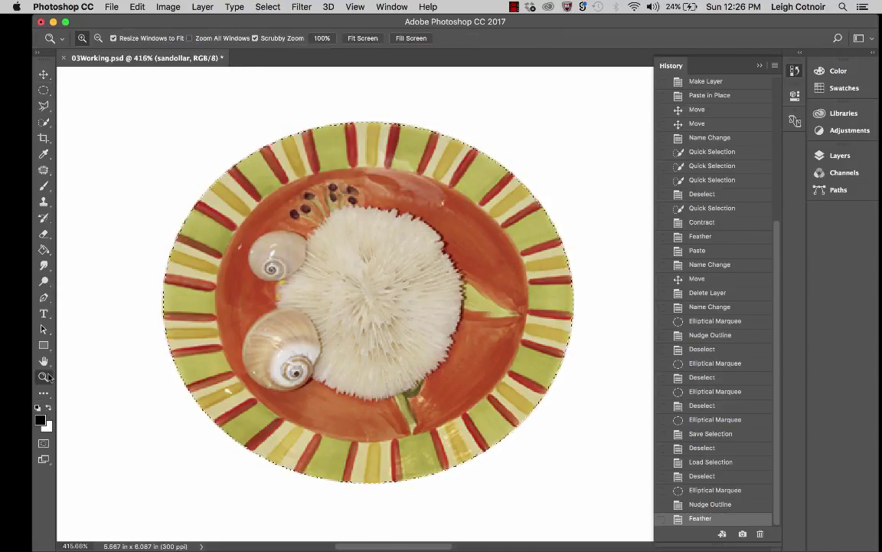
left_click(392, 252)
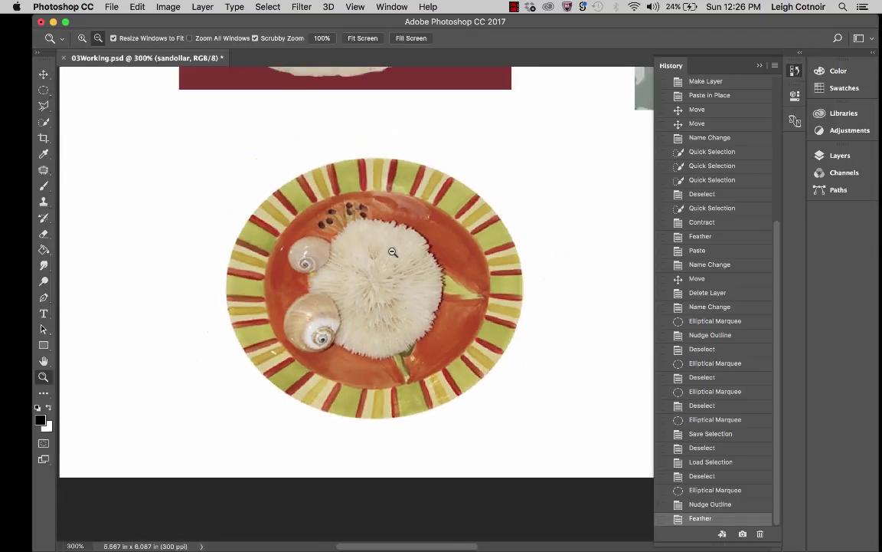
left_click(392, 252)
left_click(424, 232)
left_click(540, 184)
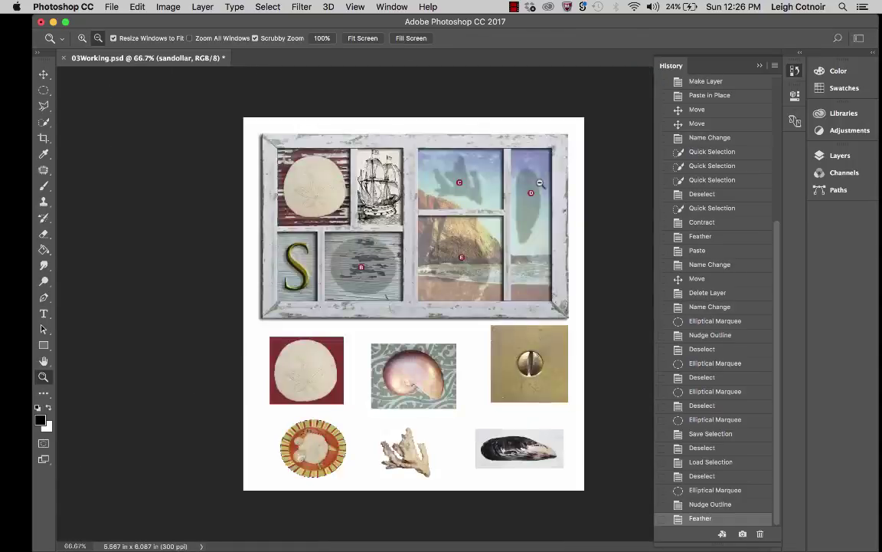
key("alt")
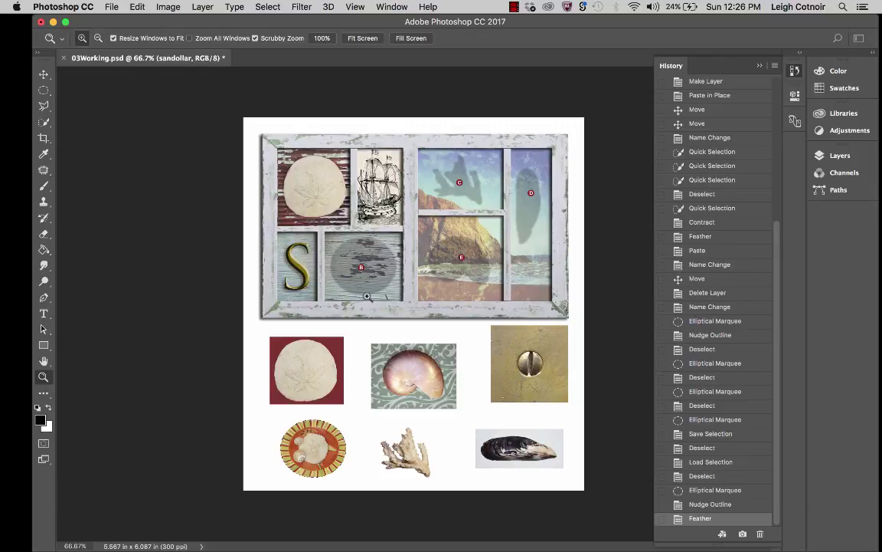
left_click(376, 376)
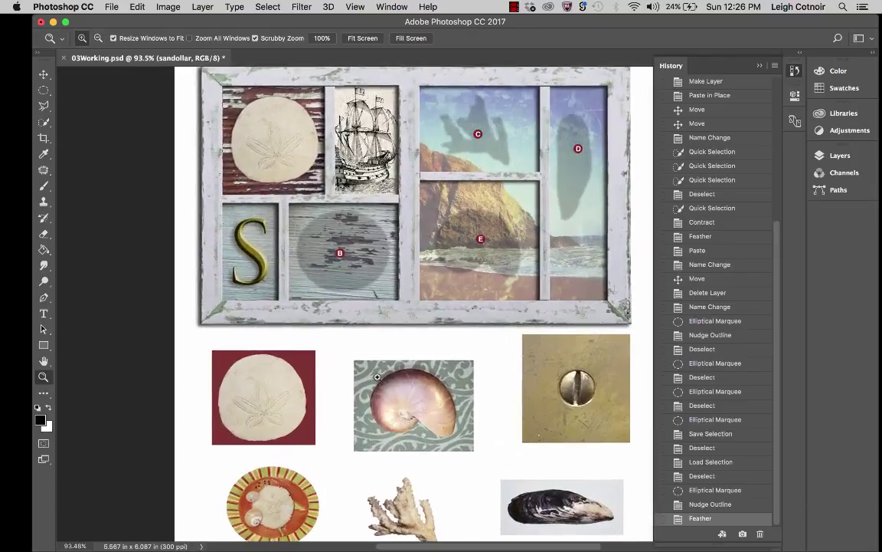
scroll(377, 376, "down", 1)
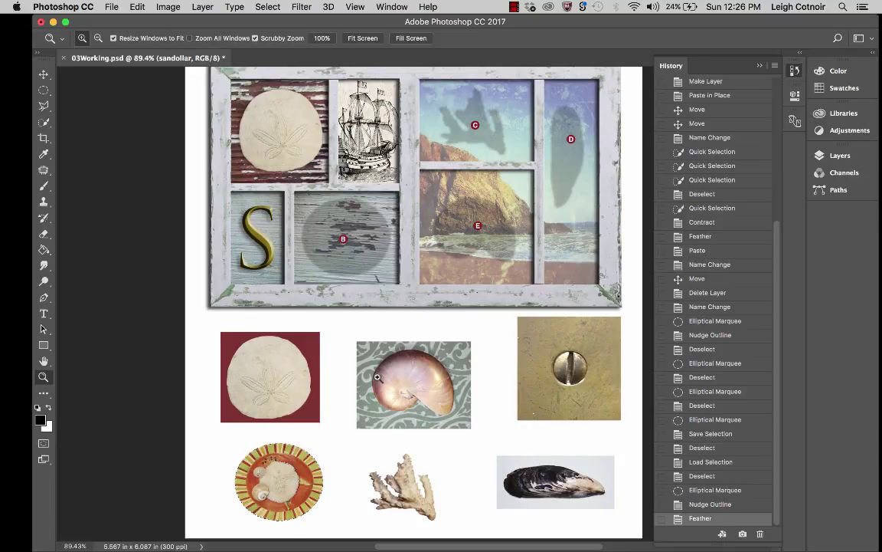
With the Move tool and Layers panel shown, copying the plate fails twice with empty-area errors, which are dismissed.
left_click(43, 76)
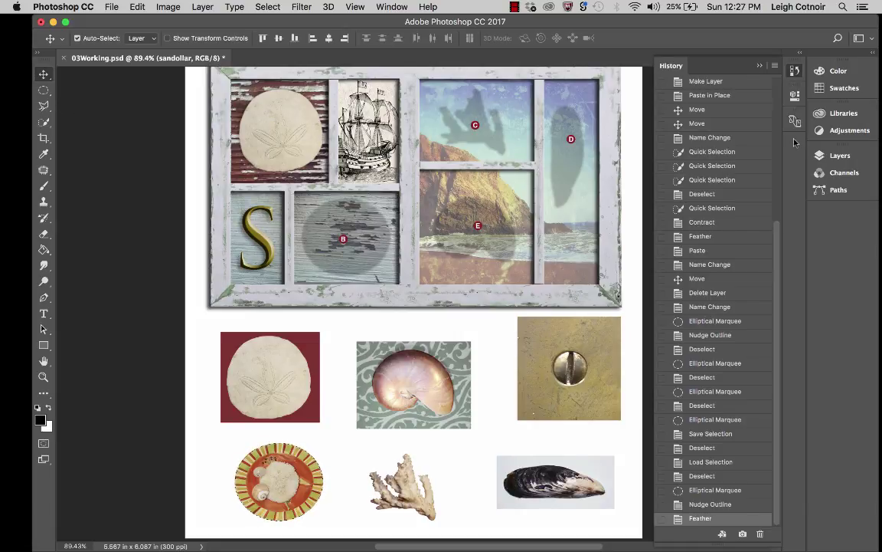
key("F7")
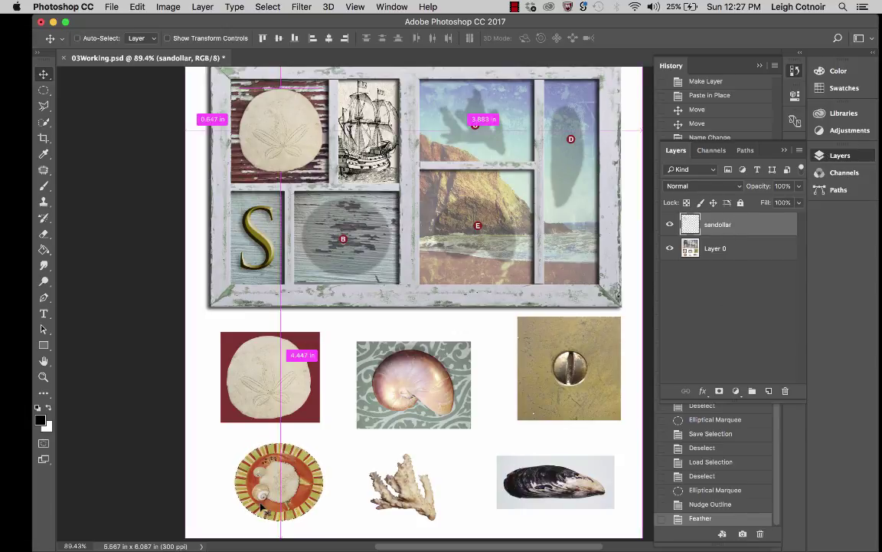
left_click_drag(263, 510, 265, 508)
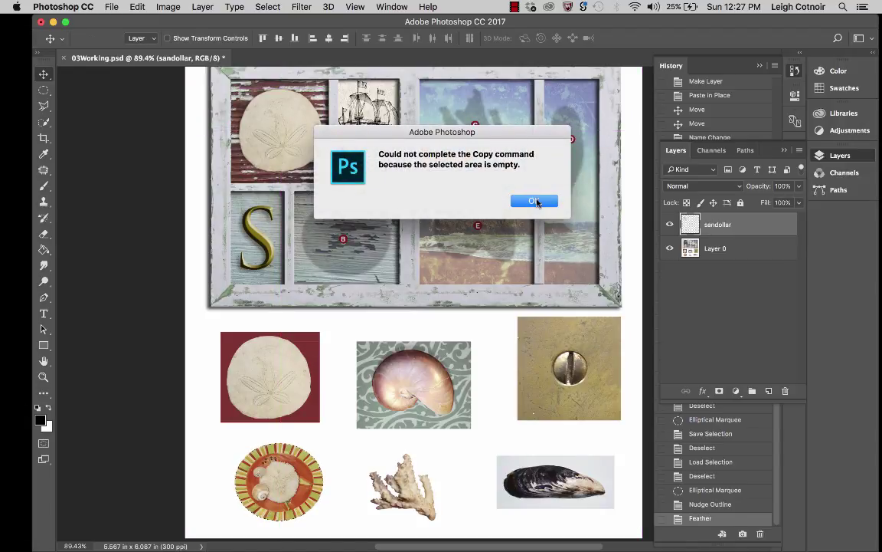
left_click(534, 200)
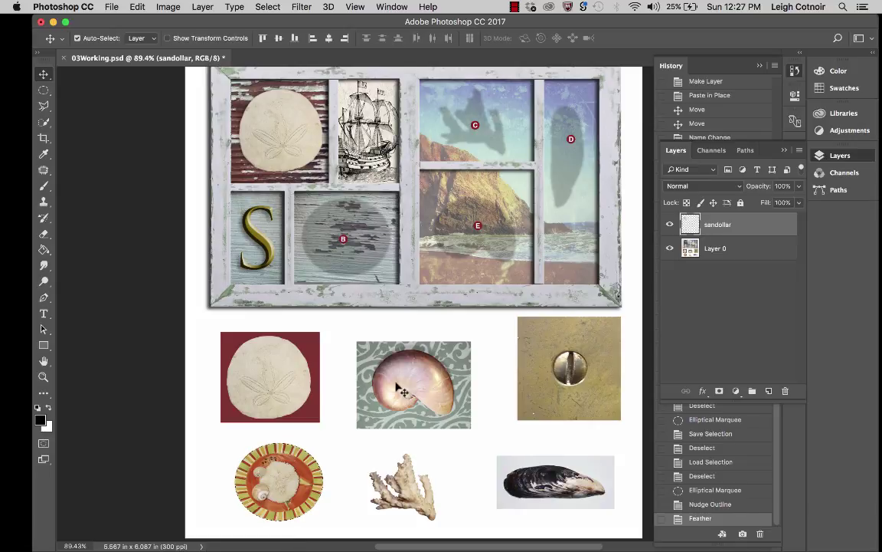
left_click_drag(360, 348, 357, 268)
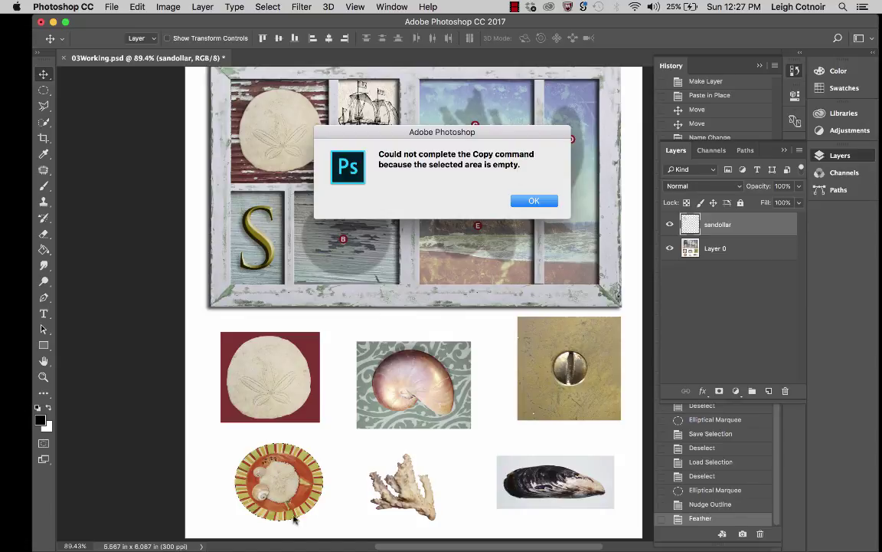
left_click(536, 202)
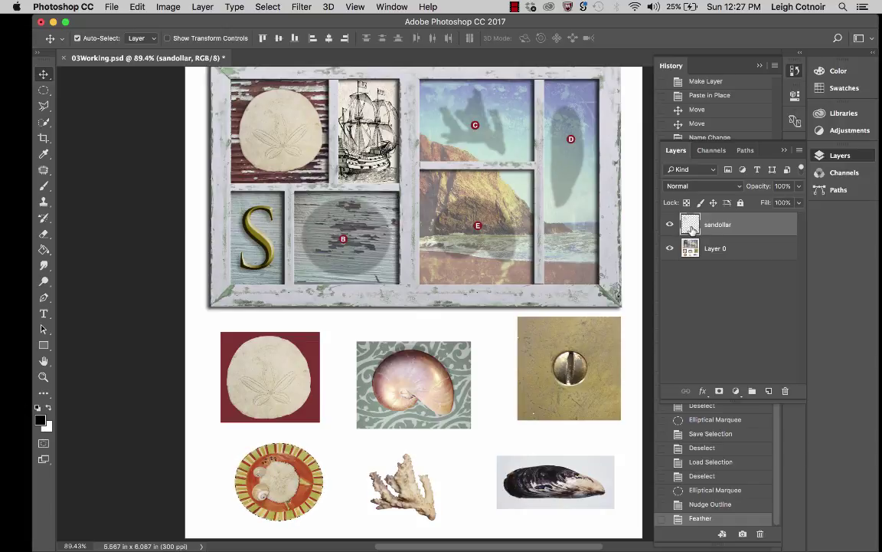
Copy the plate from Layer 0, paste it onto a new layer and name it 'plate of shells'.
left_click(693, 250)
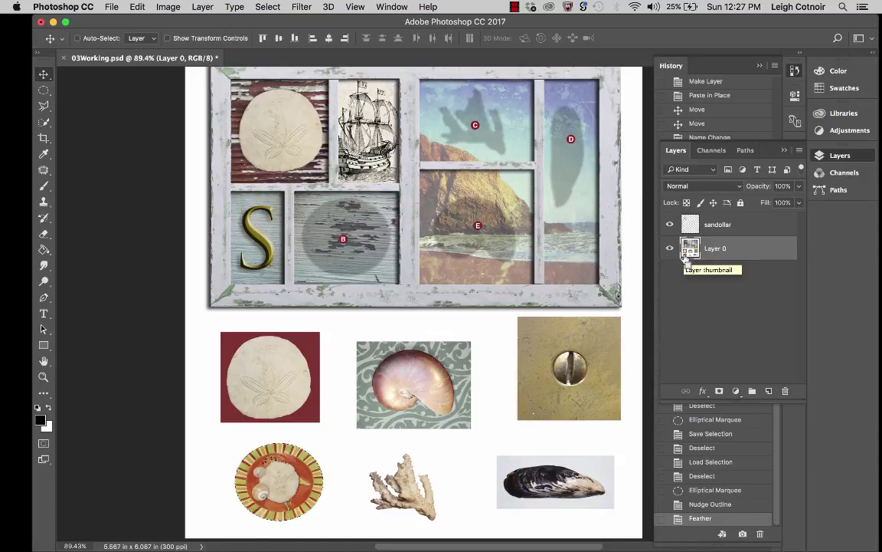
key("super+c")
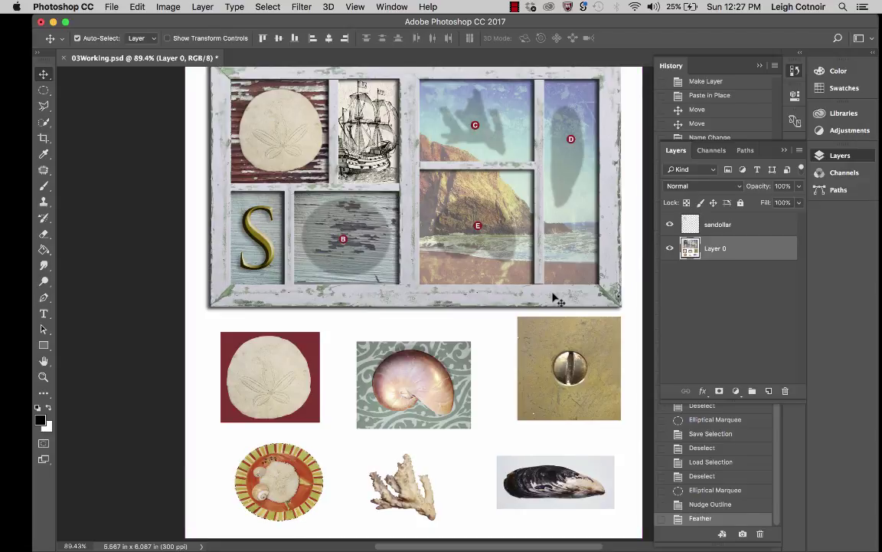
key("super+v")
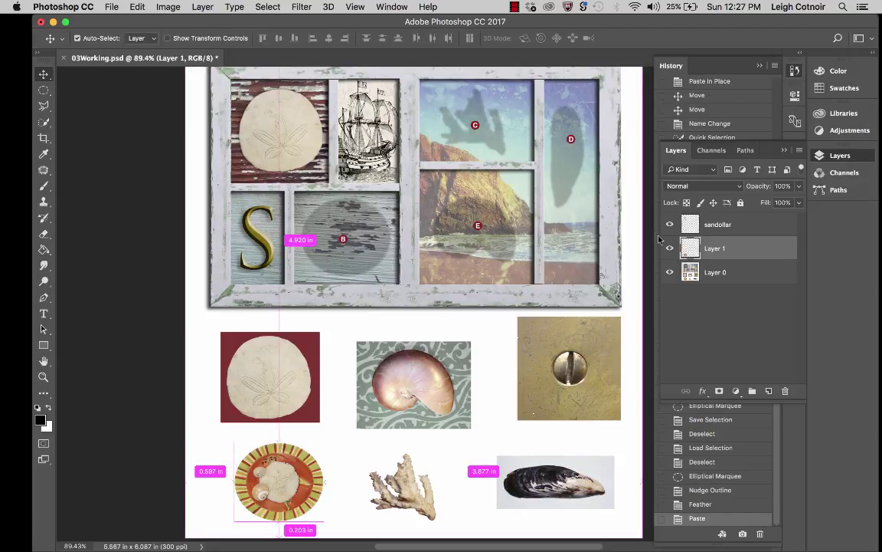
double_click(713, 250)
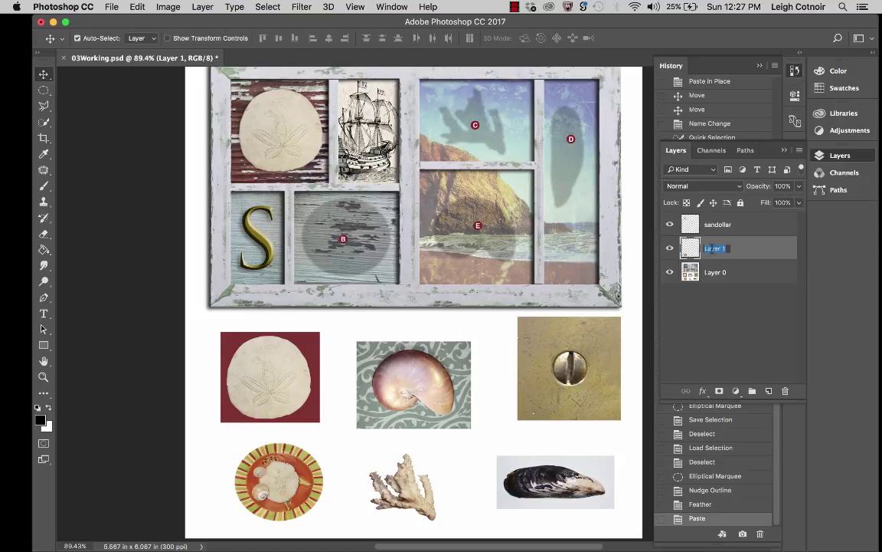
type("plate of shells")
key("Return")
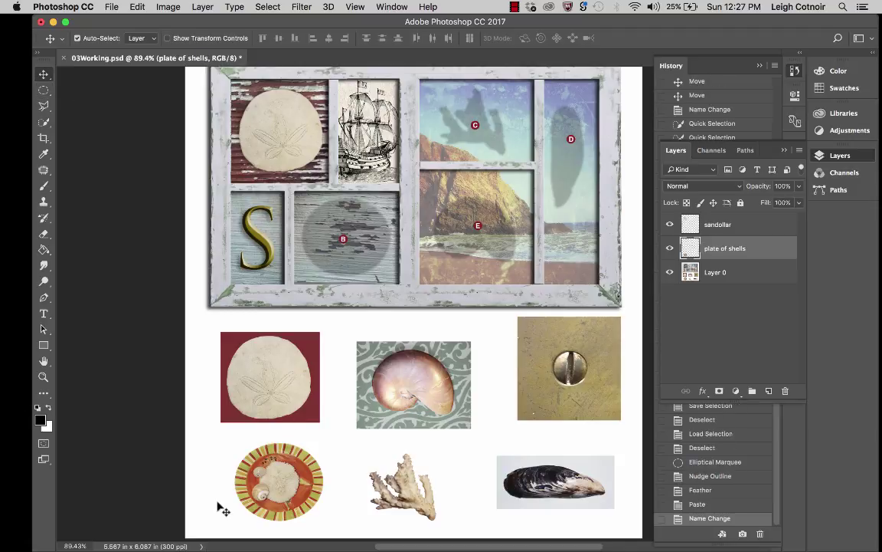
Move the plate of shells into frame area B beside the 'S', then review at 100% magnification.
left_click_drag(297, 507, 357, 260)
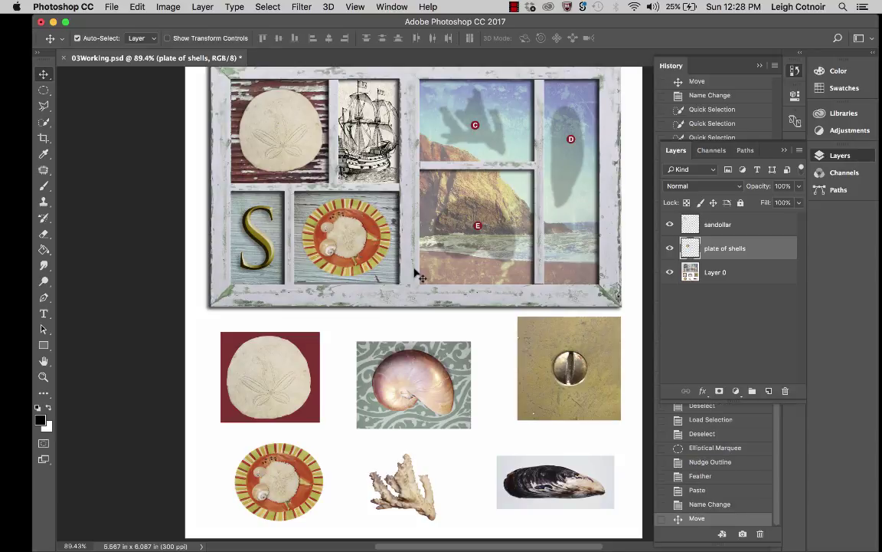
left_click(74, 546)
type("100")
key("Return")
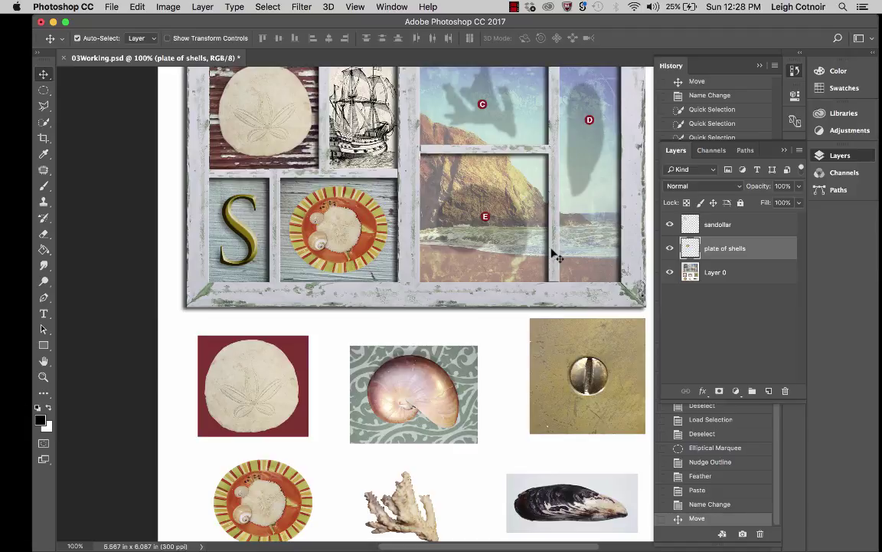
scroll(545, 264, "down", 3)
scroll(544, 268, "up", 1)
scroll(546, 265, "up", 2)
scroll(545, 266, "down", 1)
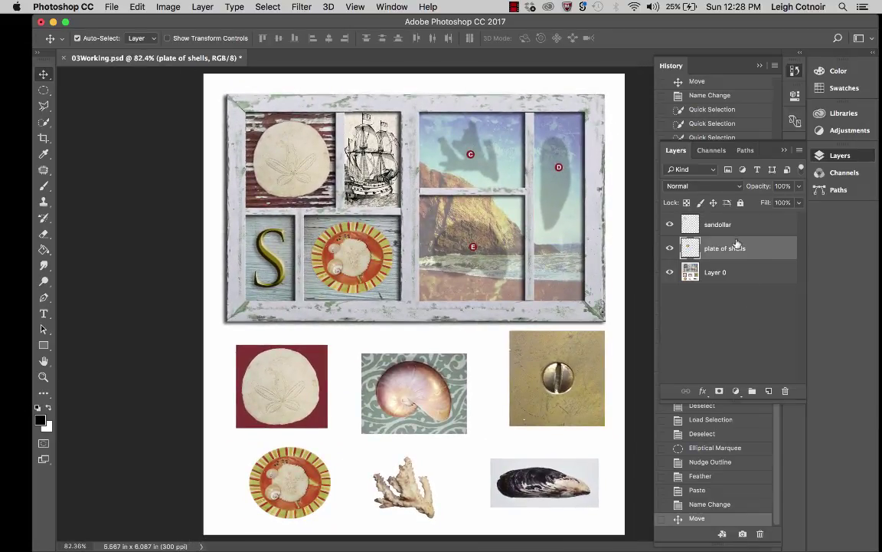